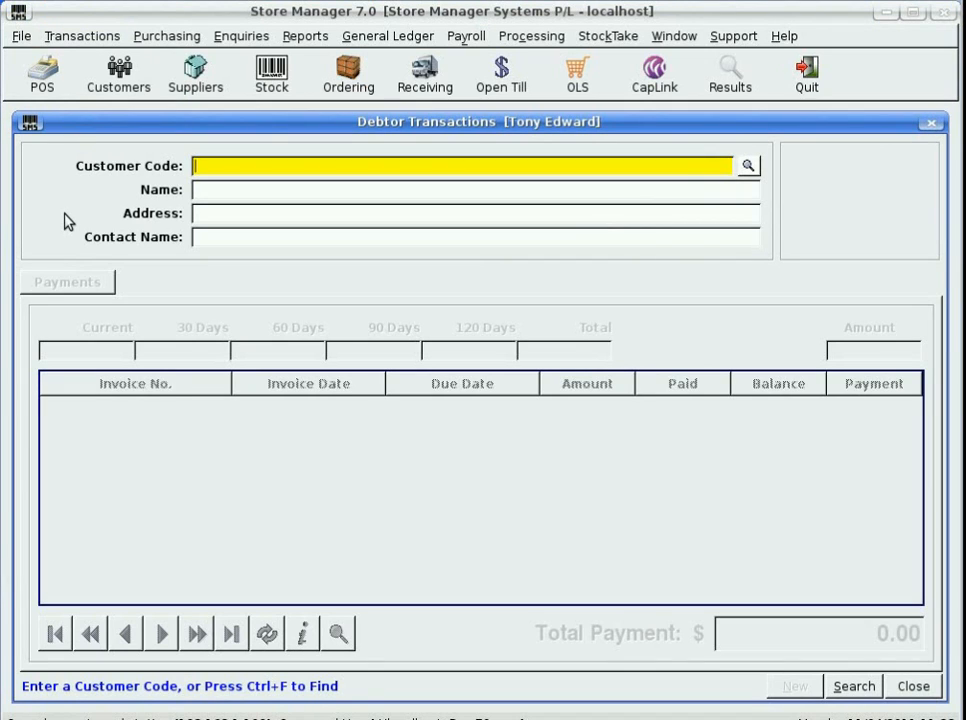
Step: Search by partial customer code and load the customer's account showing 935.00 outstanding
{"action": "type", "text": "SMIT"}
{"action": "key", "text": "Return"}
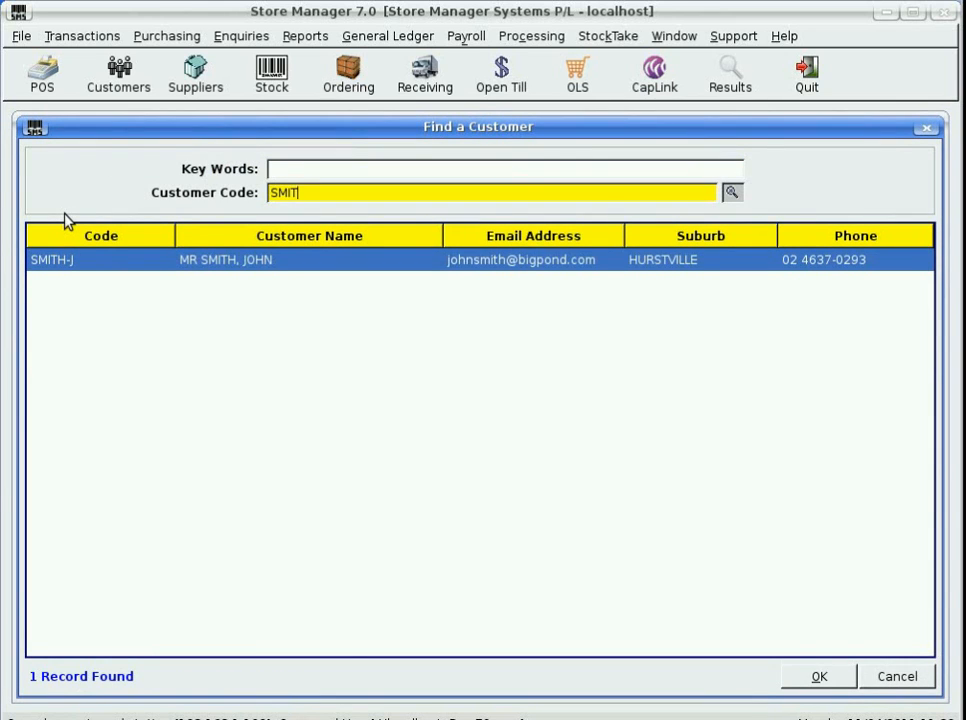
{"action": "key", "text": "Return"}
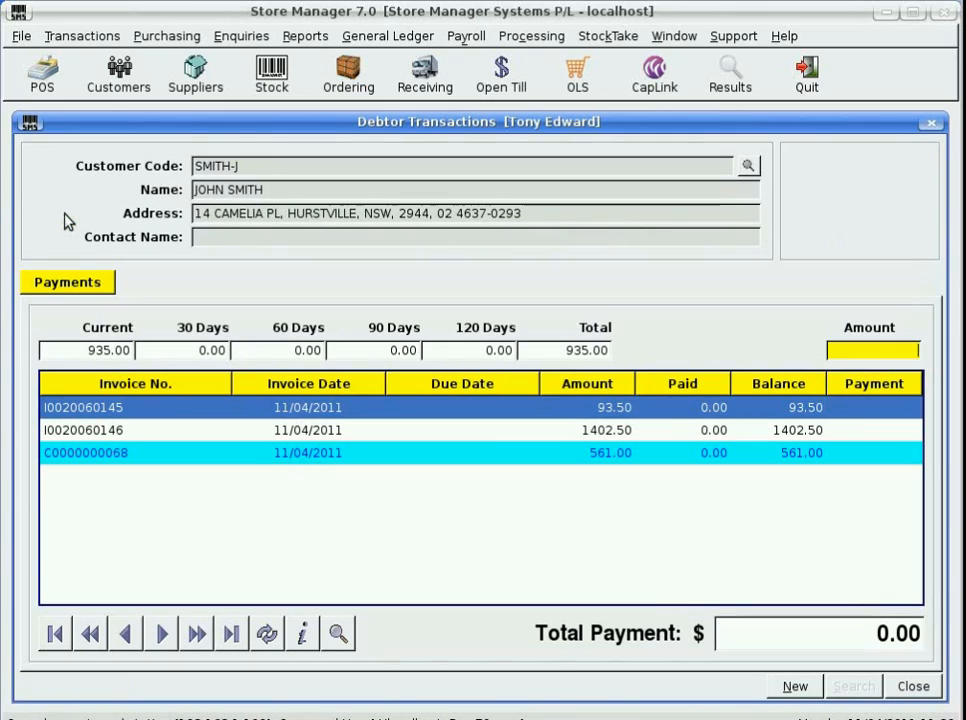
{"action": "key", "text": "Down"}
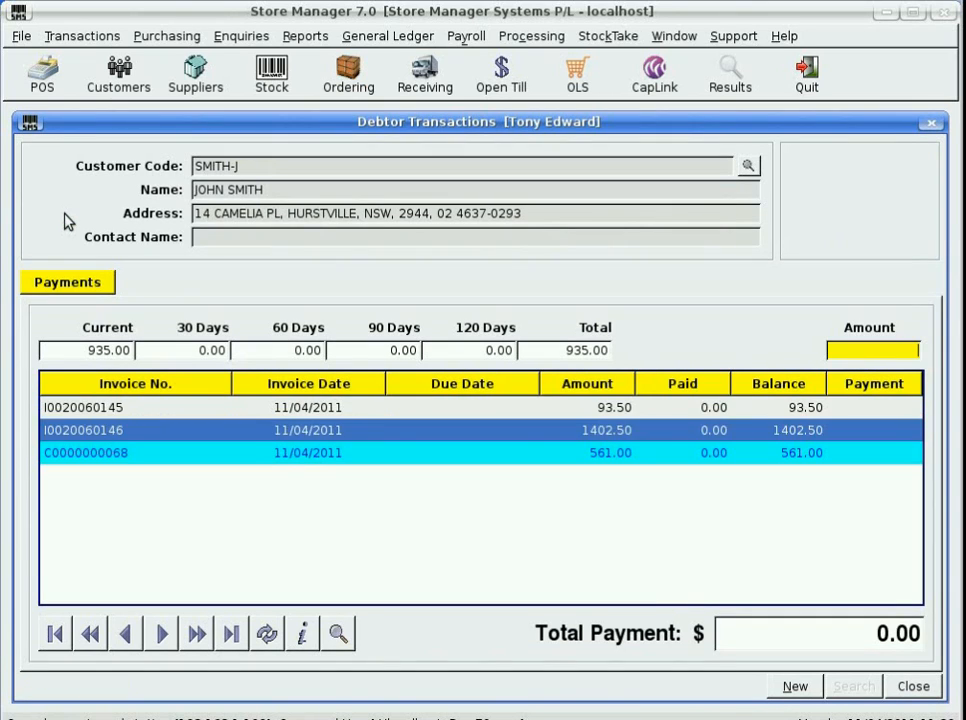
{"action": "key", "text": "Up"}
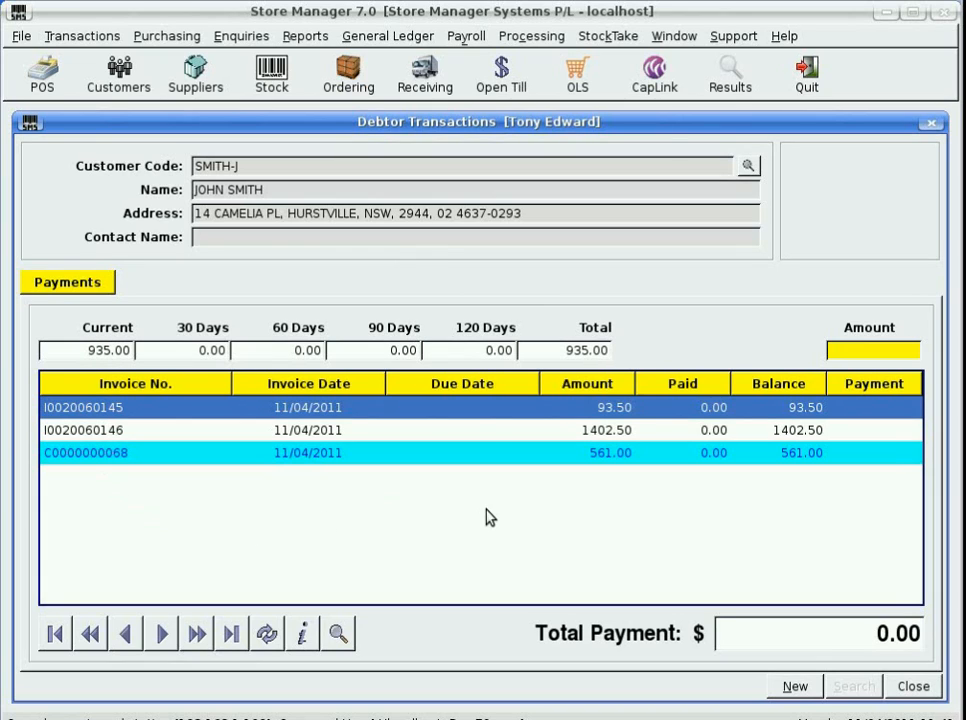
{"action": "key", "text": "Down"}
{"action": "key", "text": "Down"}
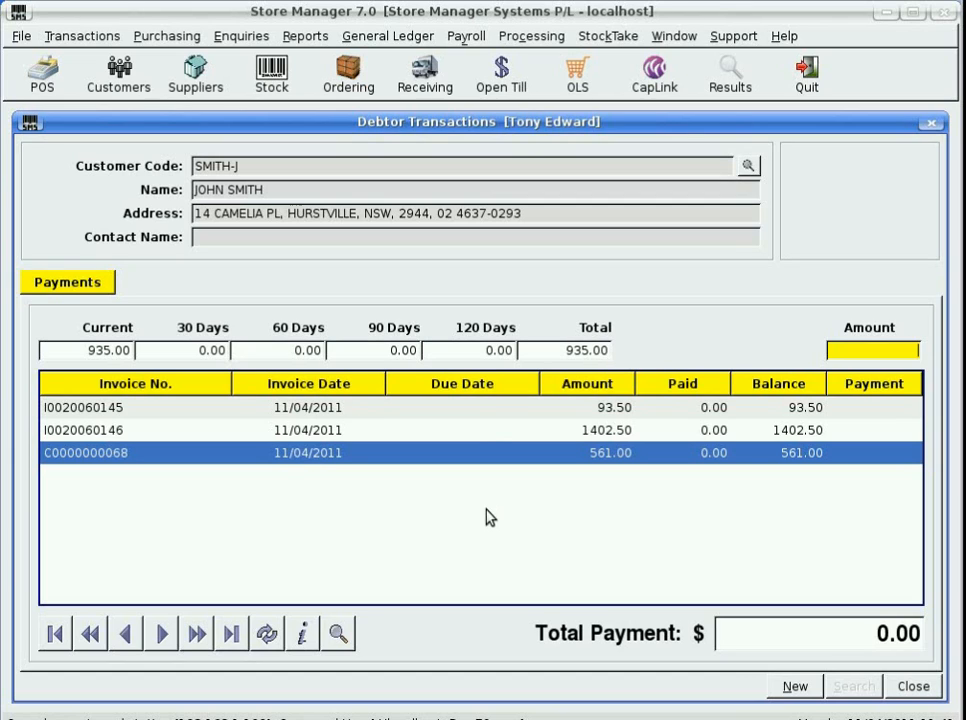
{"action": "key", "text": "Up"}
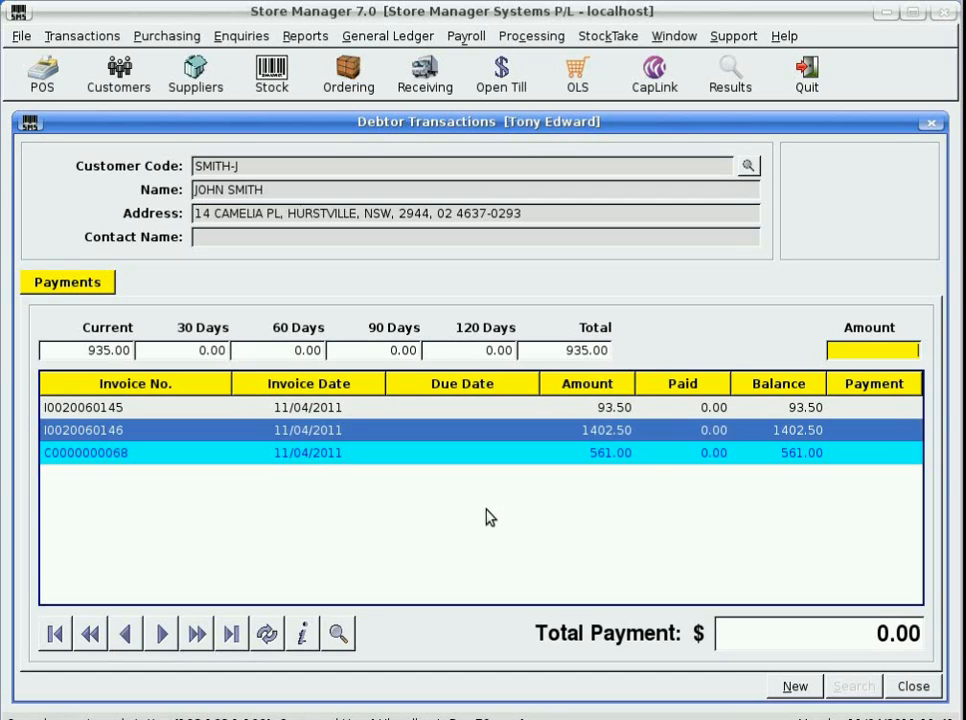
{"action": "key", "text": "Down"}
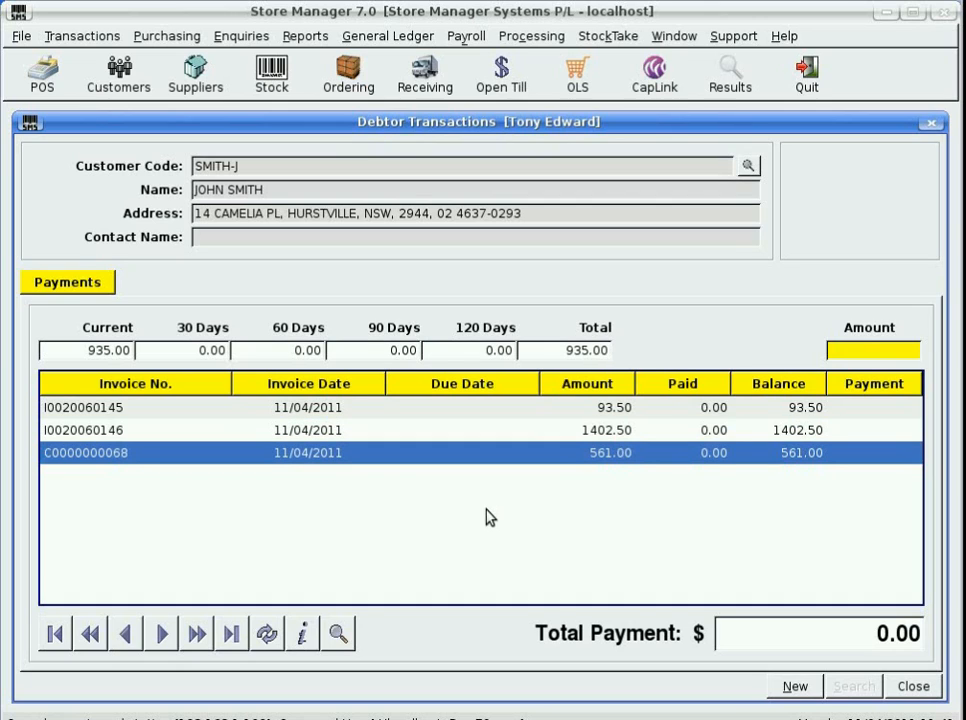
{"action": "key", "text": "Up"}
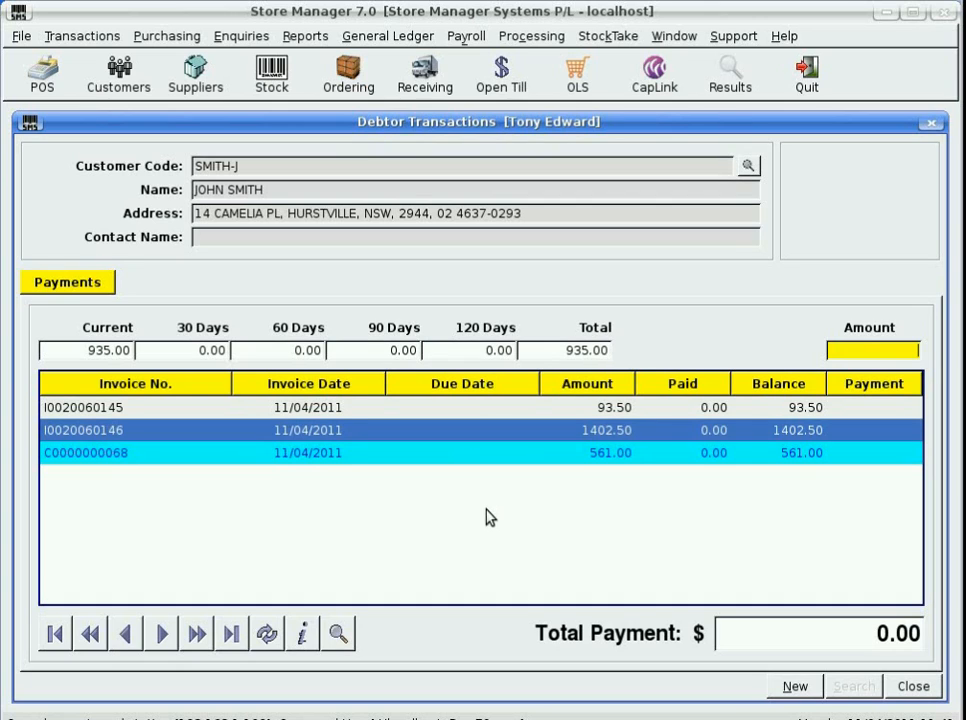
{"action": "key", "text": "Down"}
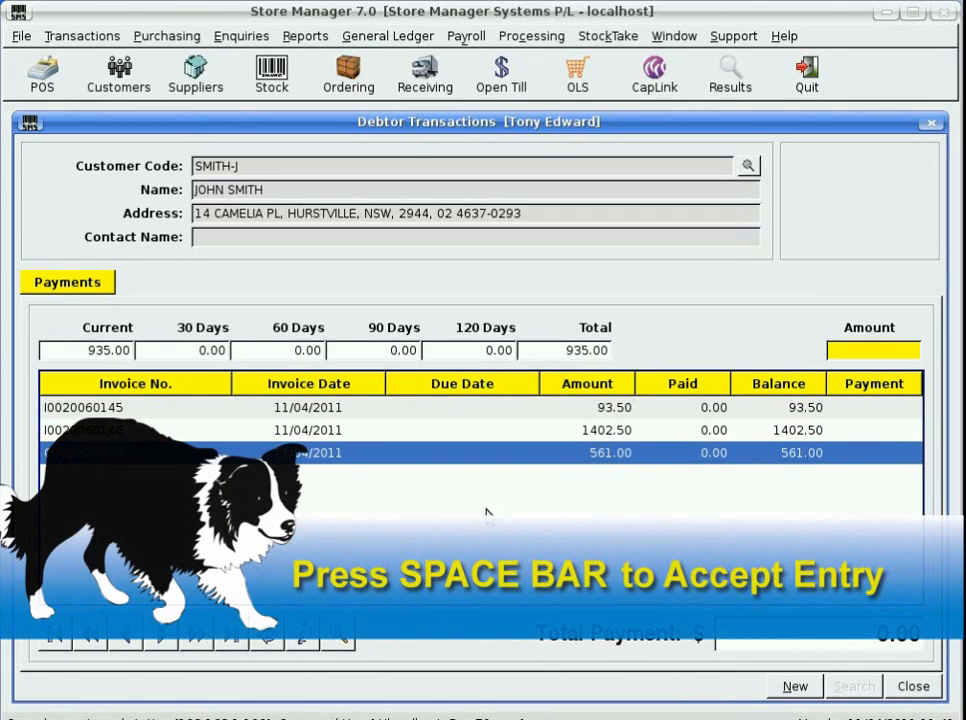
Step: Pay the 561.00 credit and the 1402.50 and 93.50 invoices in full, then process the 935.00 payment
{"action": "key", "text": "space"}
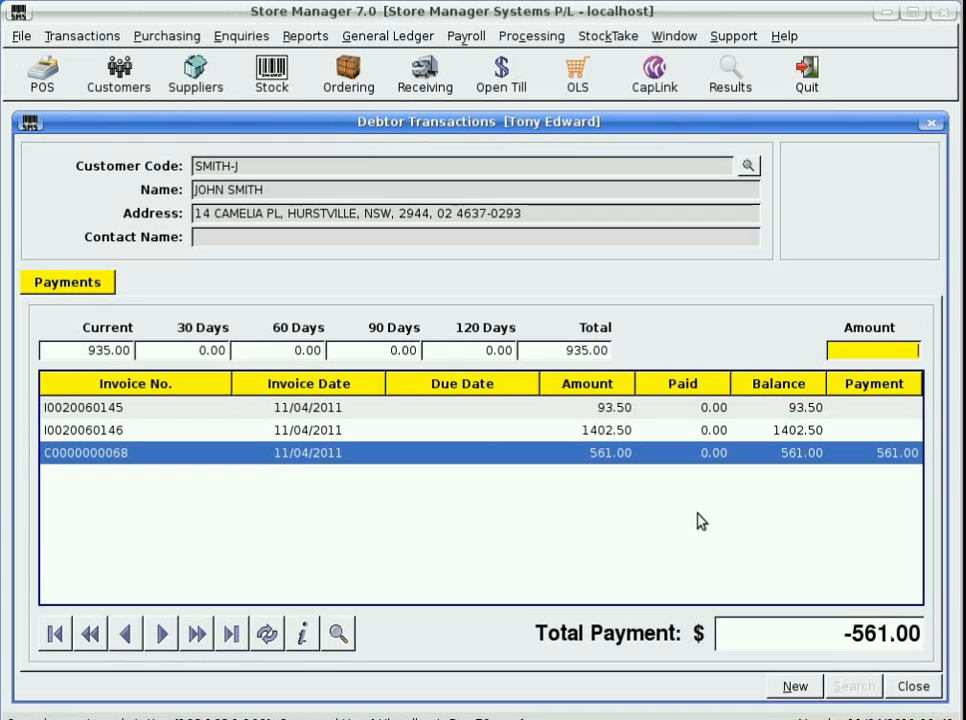
{"action": "key", "text": "Up"}
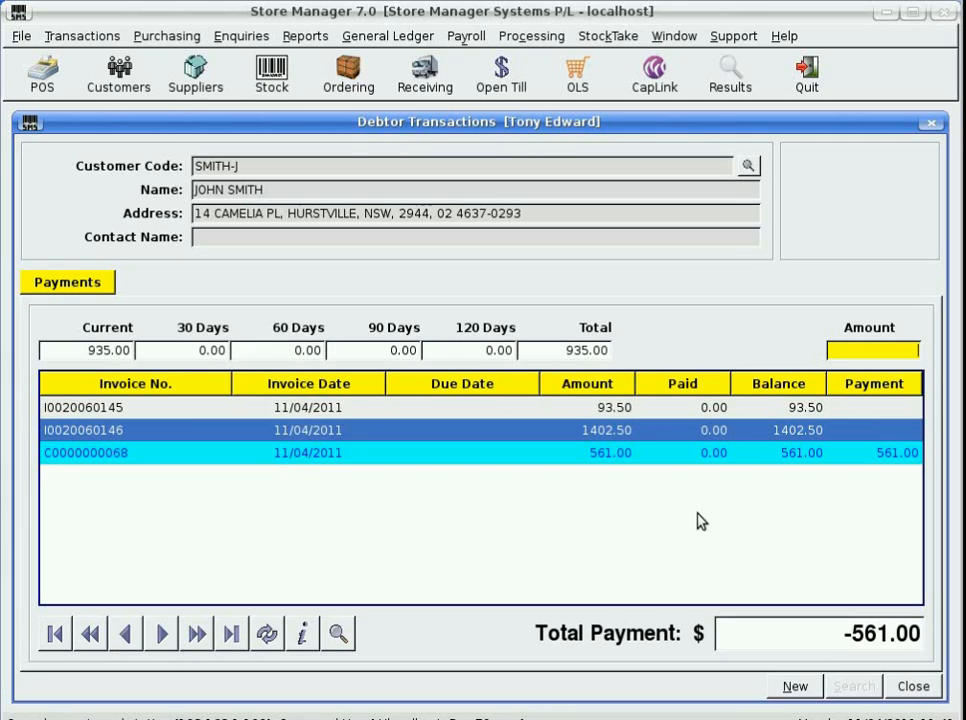
{"action": "key", "text": "Return"}
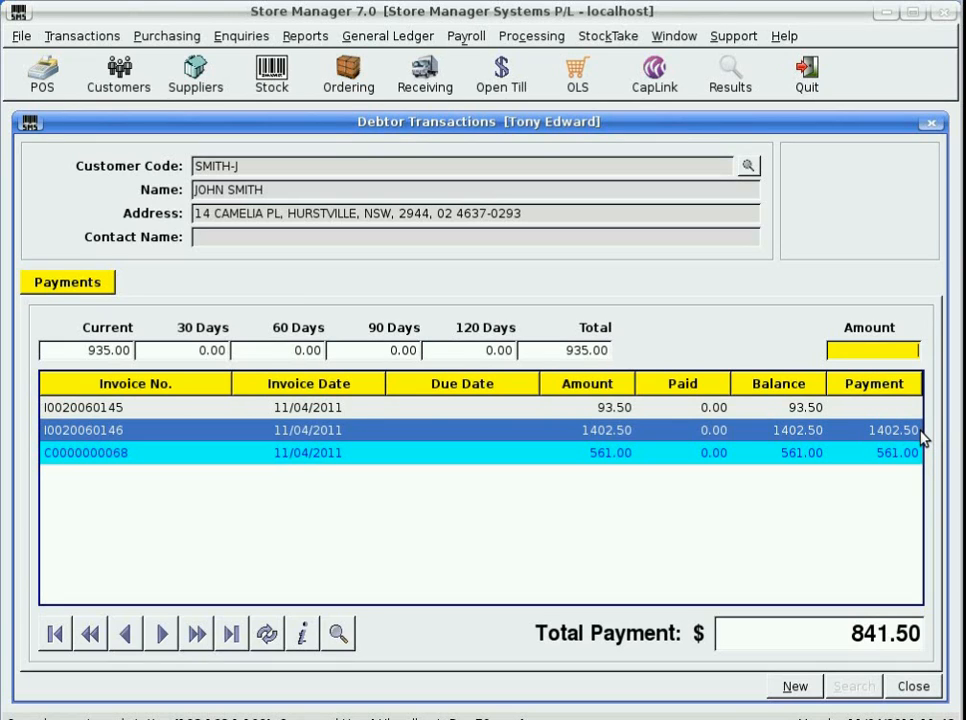
{"action": "key", "text": "Up"}
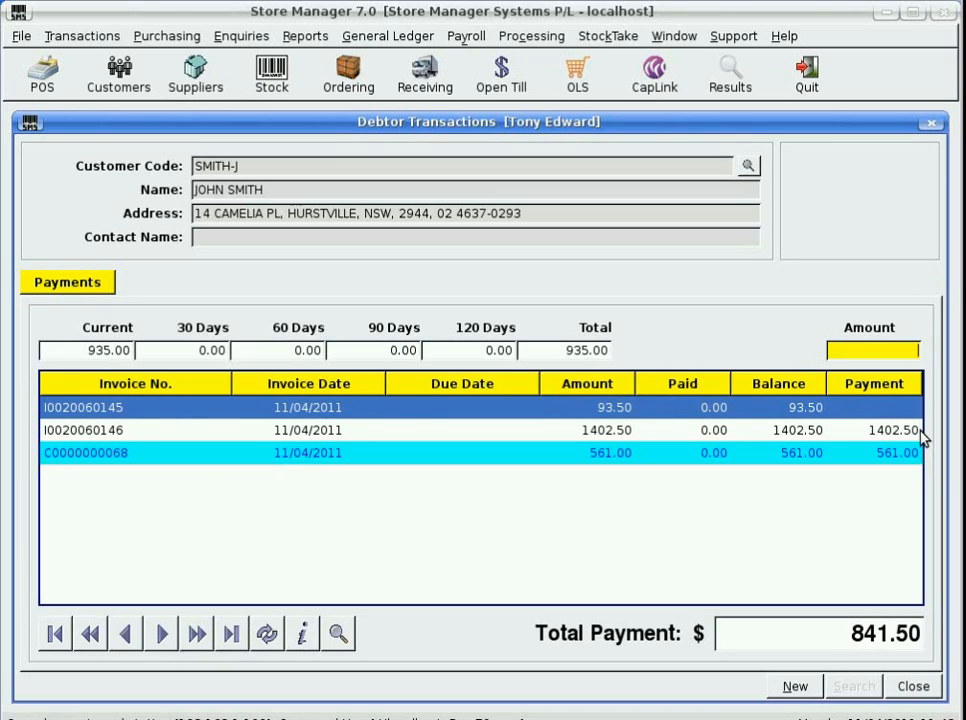
{"action": "key", "text": "Return"}
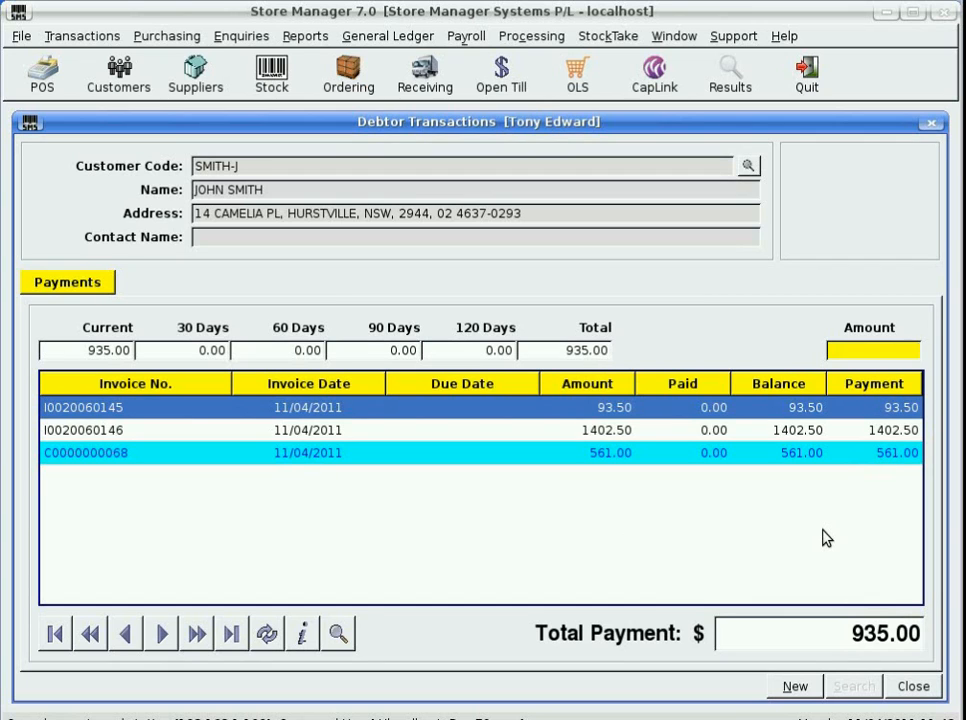
{"action": "key", "text": "Return"}
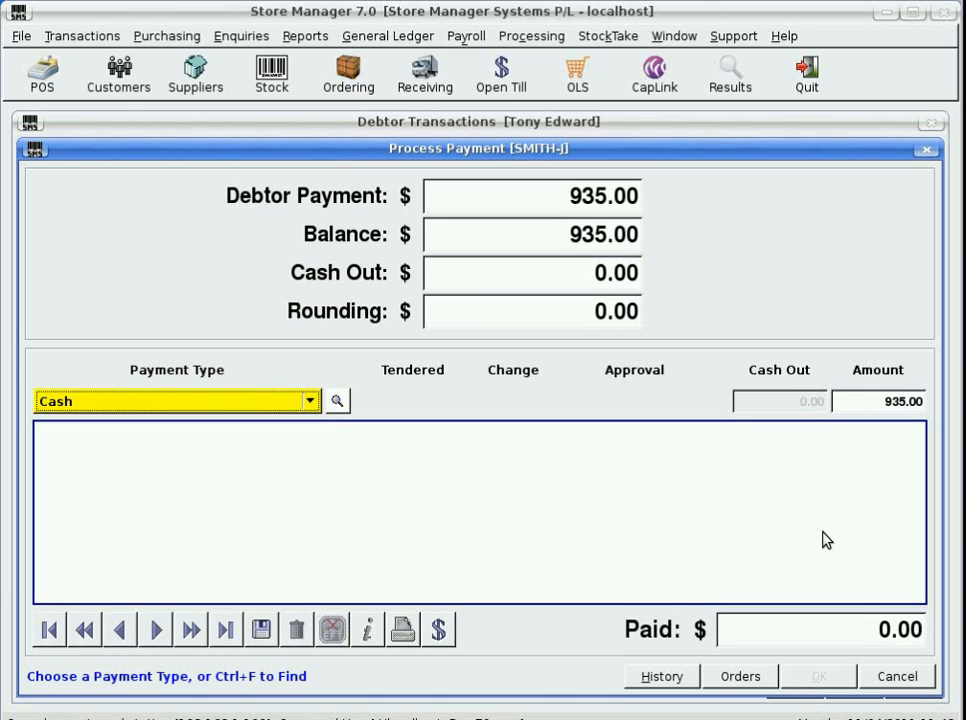
Step: Cycle through the payment type options until Cheque is selected for the 935.00 payment
{"action": "left_click", "coordinate": [312, 404]}
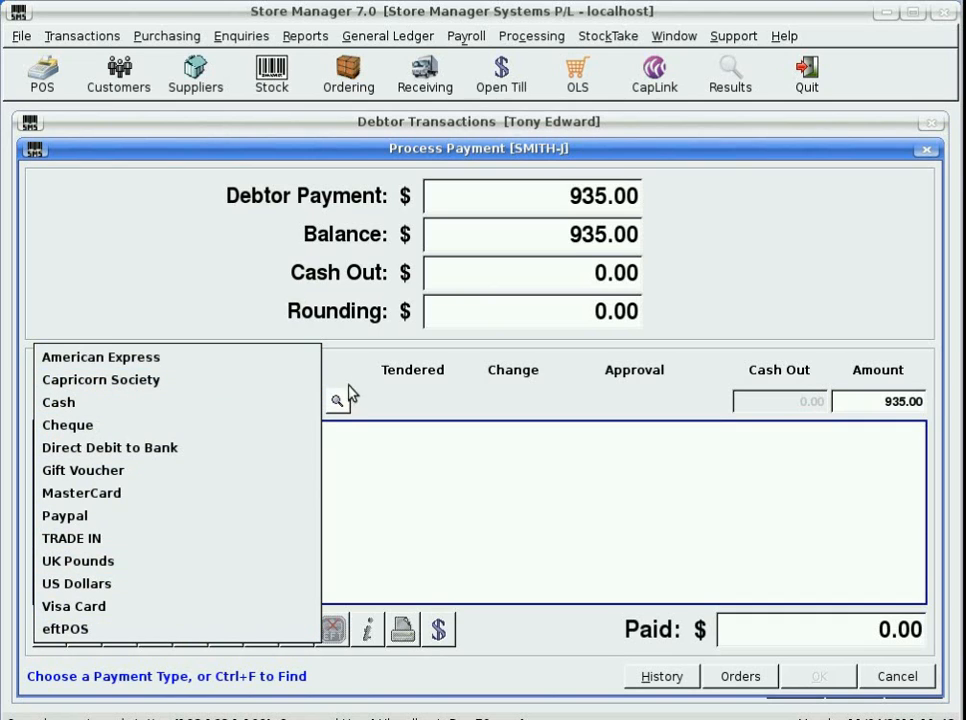
{"action": "left_click", "coordinate": [458, 408]}
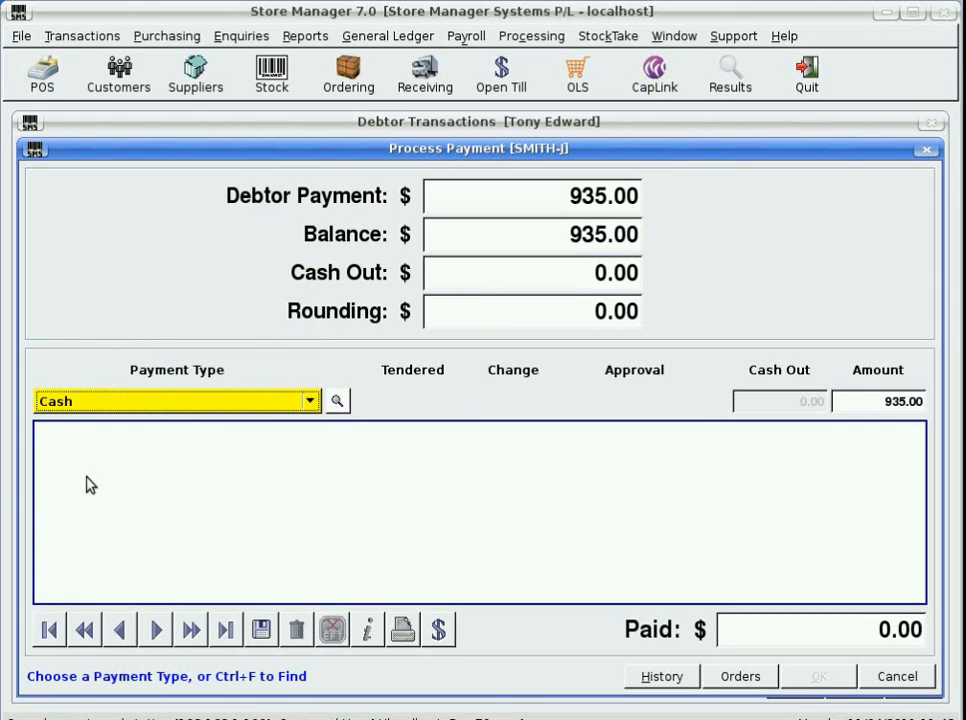
{"action": "key", "text": "Down"}
{"action": "key", "text": "Down"}
{"action": "key", "text": "Down"}
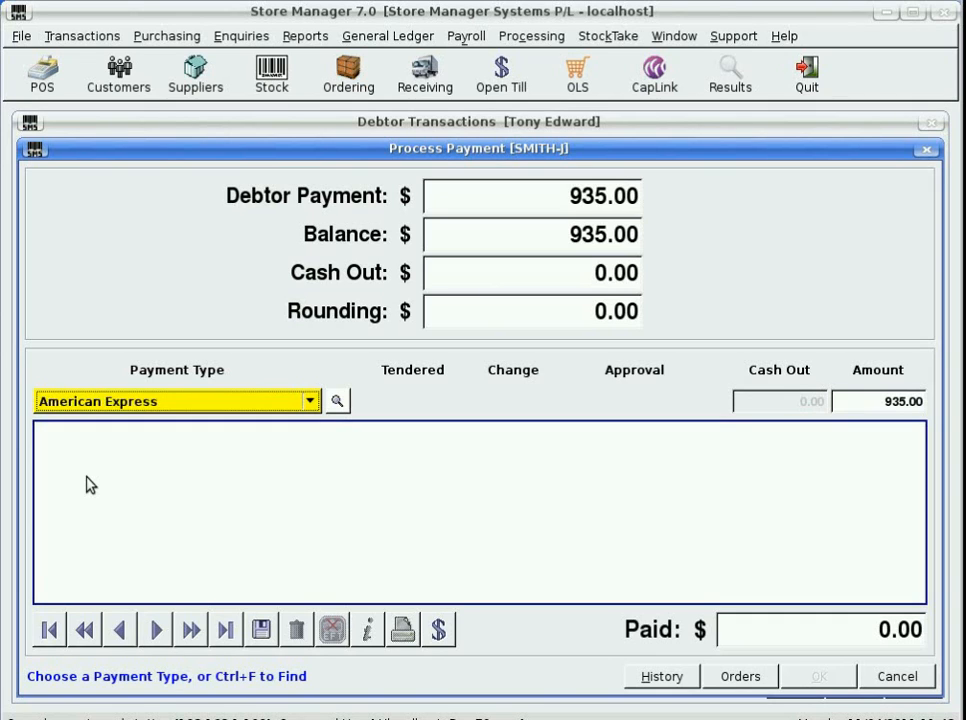
{"action": "key", "text": "Down"}
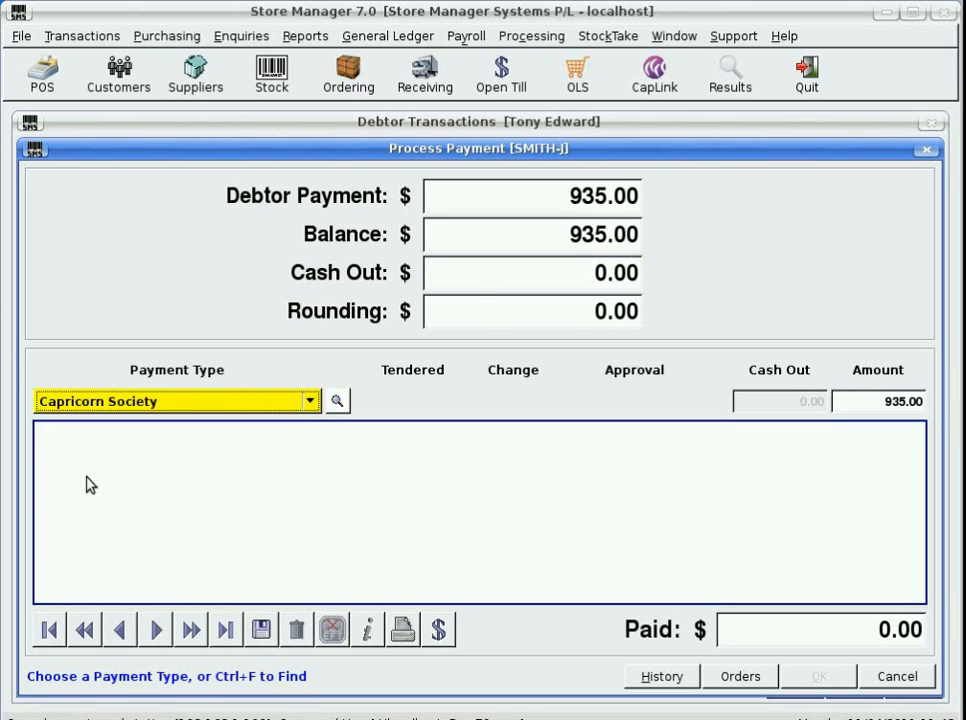
{"action": "key", "text": "Down"}
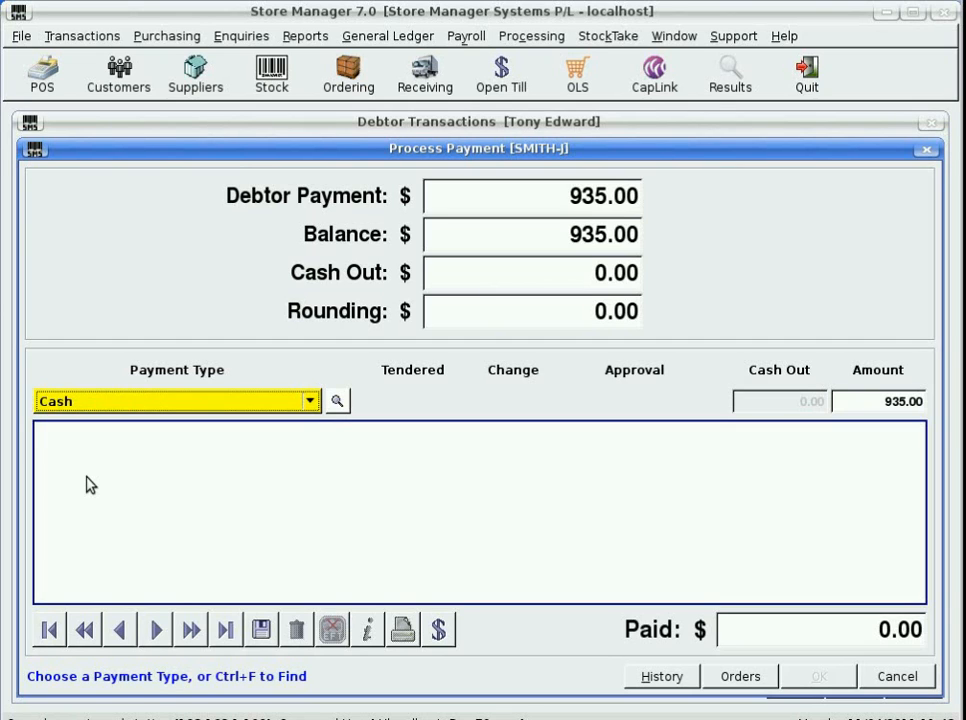
{"action": "key", "text": "c"}
{"action": "key", "text": "c"}
{"action": "key", "text": "c"}
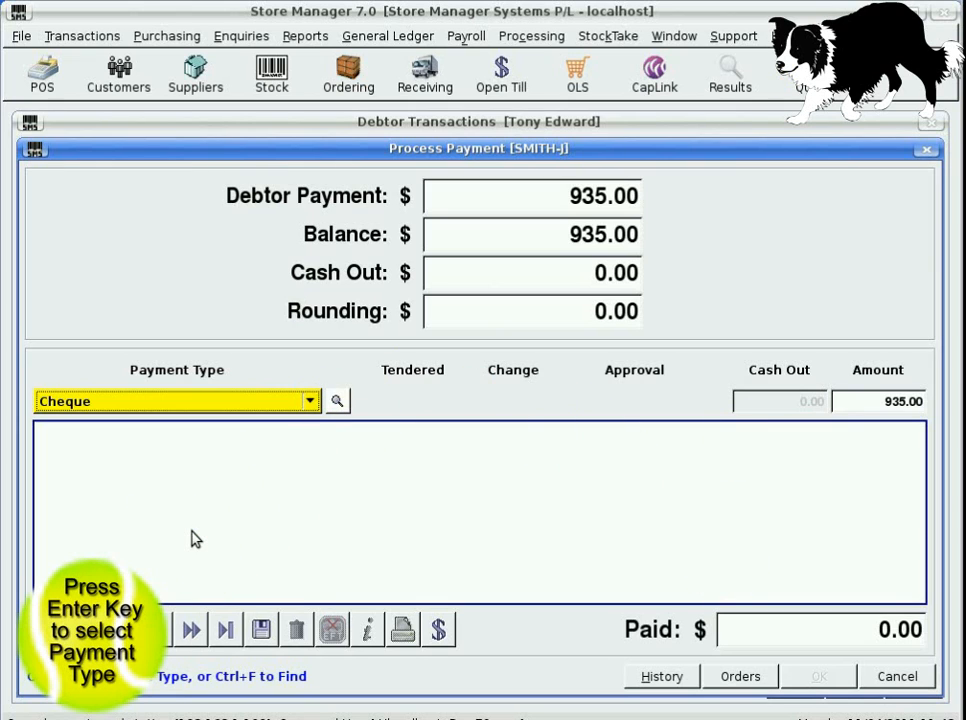
Step: Record an 800.00 cheque with its BSB number, then choose Visa Card for the 135.00 remainder
{"action": "key", "text": "Return"}
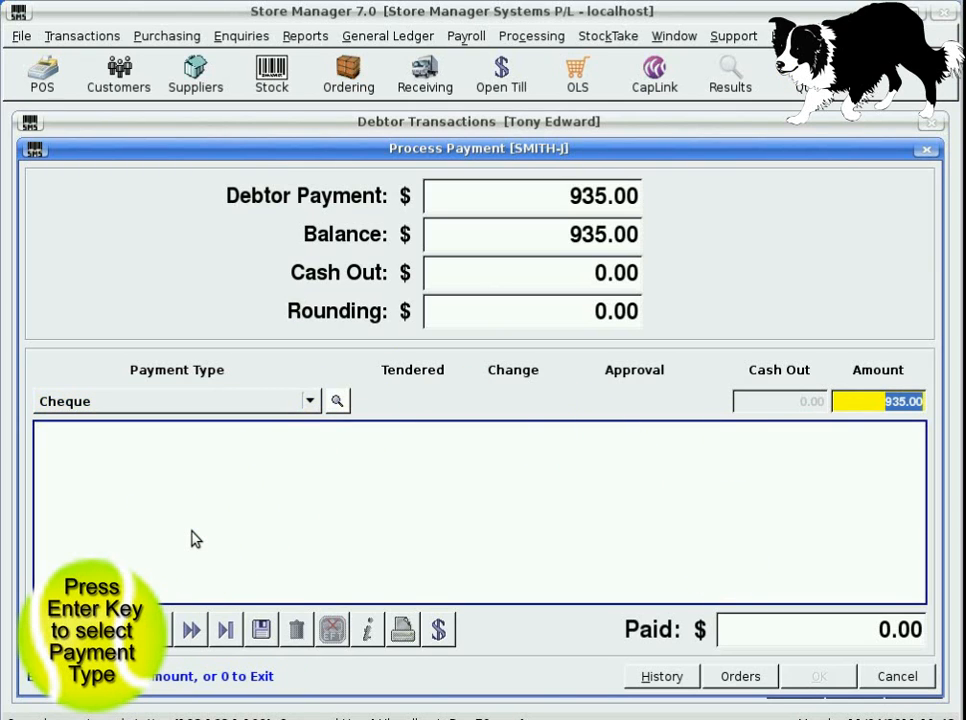
{"action": "type", "text": "800"}
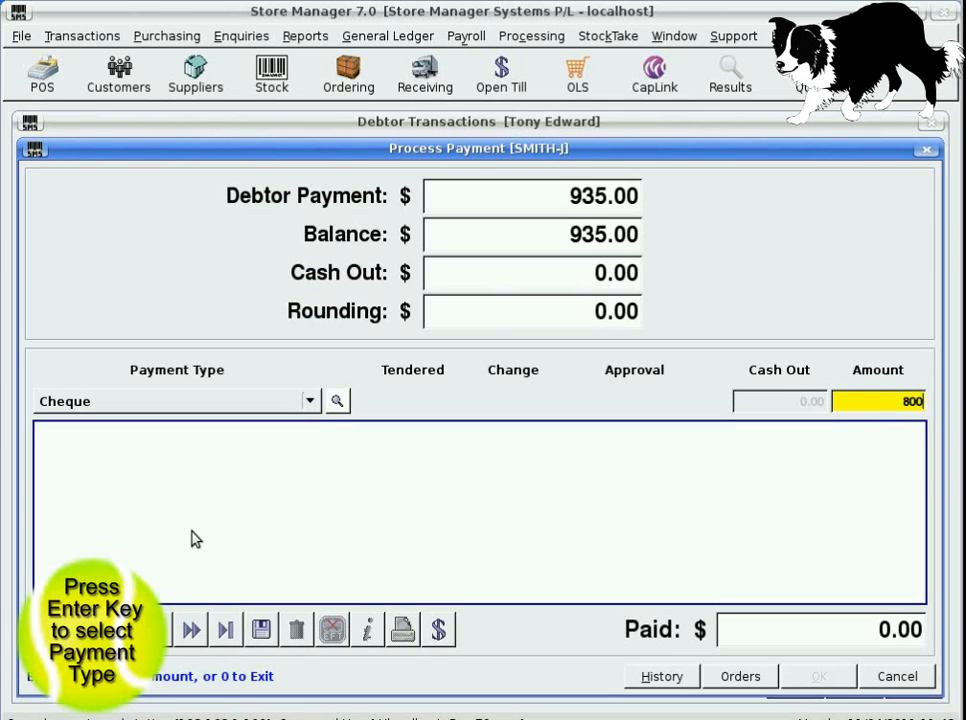
{"action": "key", "text": "Return"}
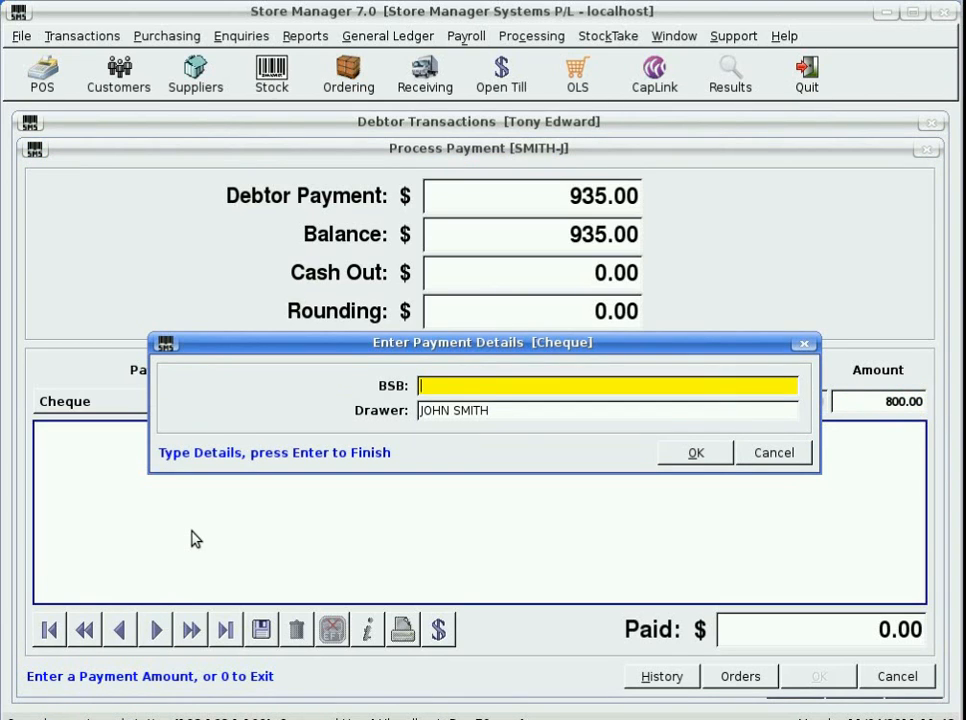
{"action": "type", "text": "012227"}
{"action": "left_click", "coordinate": [720, 461]}
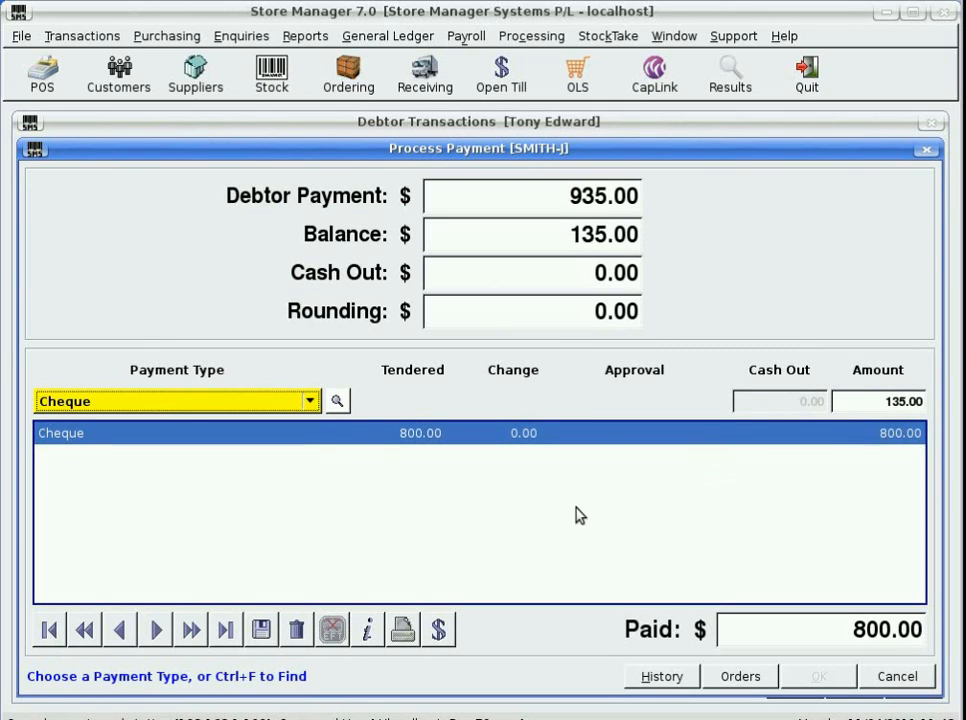
{"action": "key", "text": "v"}
Step: Accept the 135.00 Visa Card amount and confirm the card swipe, bringing the balance to 0.00
{"action": "key", "text": "Return"}
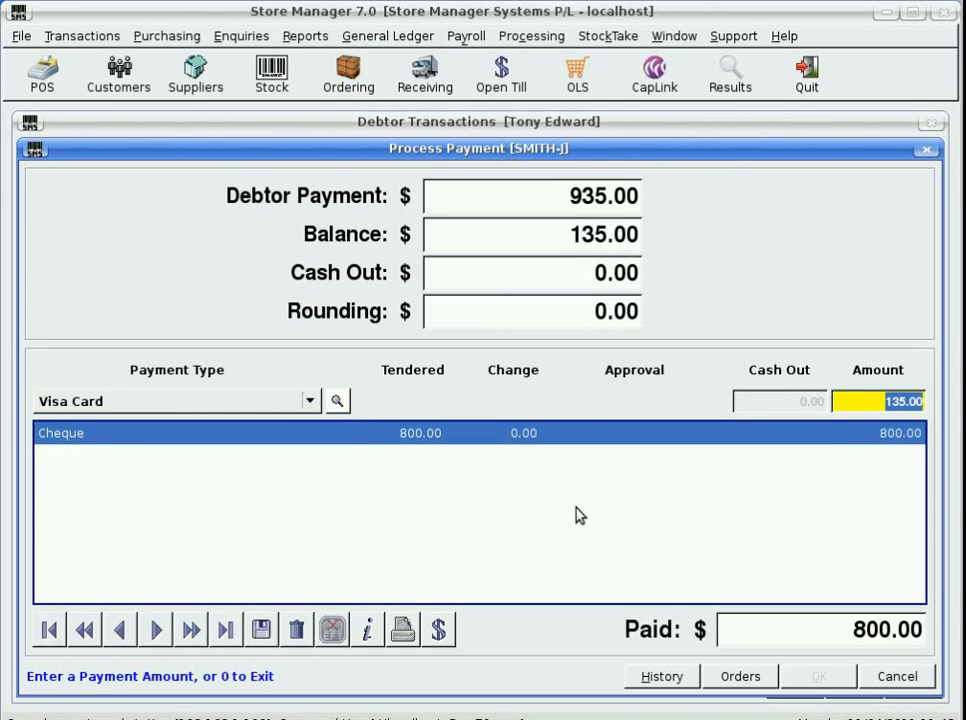
{"action": "key", "text": "Return"}
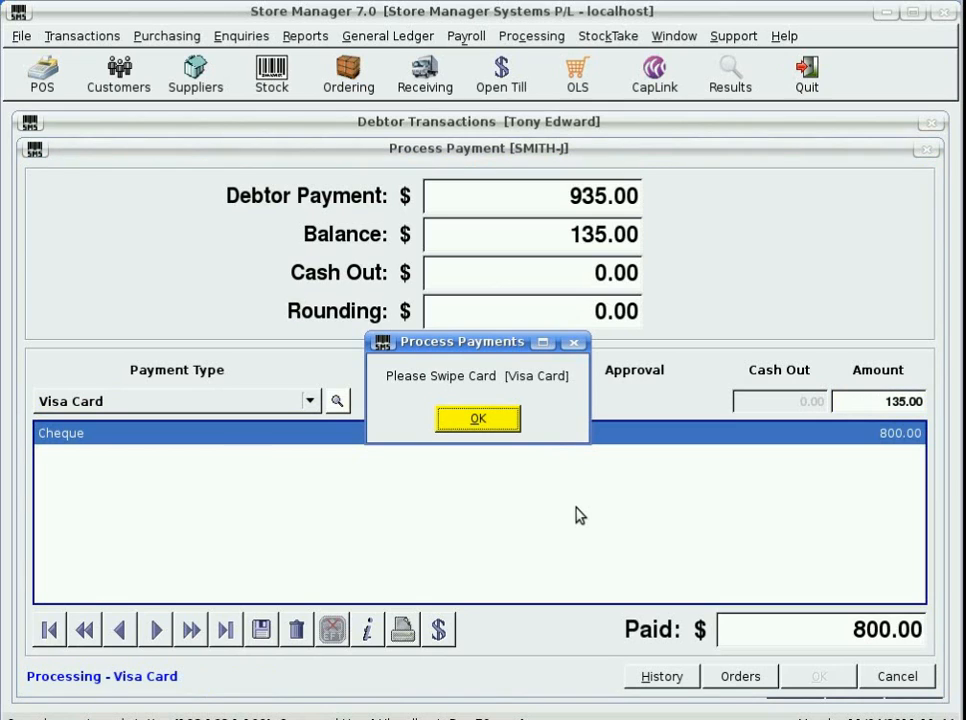
{"action": "key", "text": "Return"}
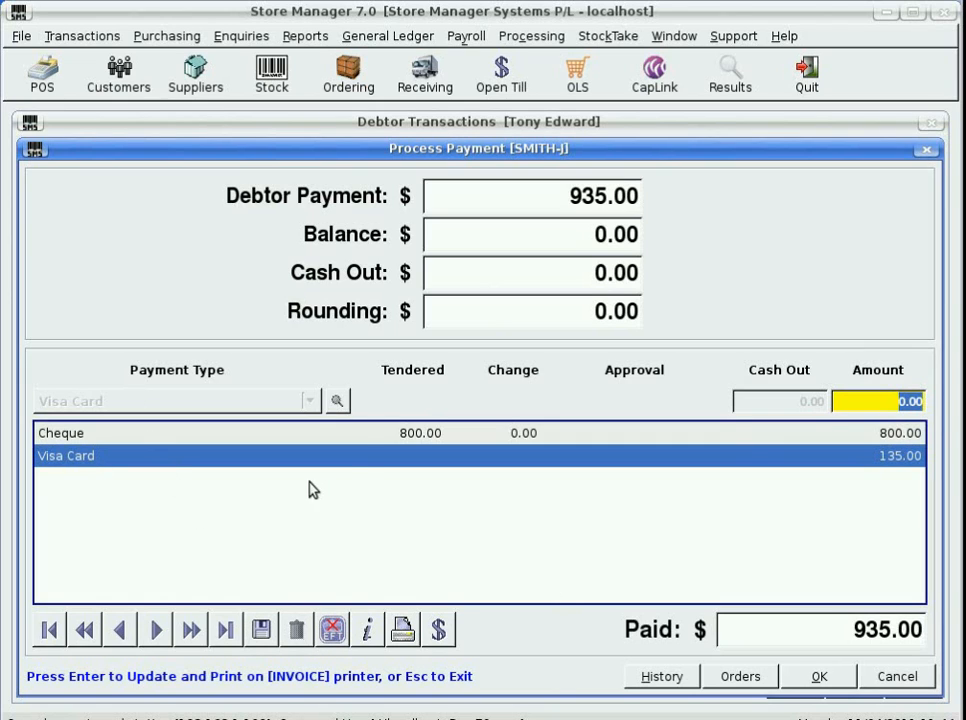
{"action": "left_click", "coordinate": [350, 456]}
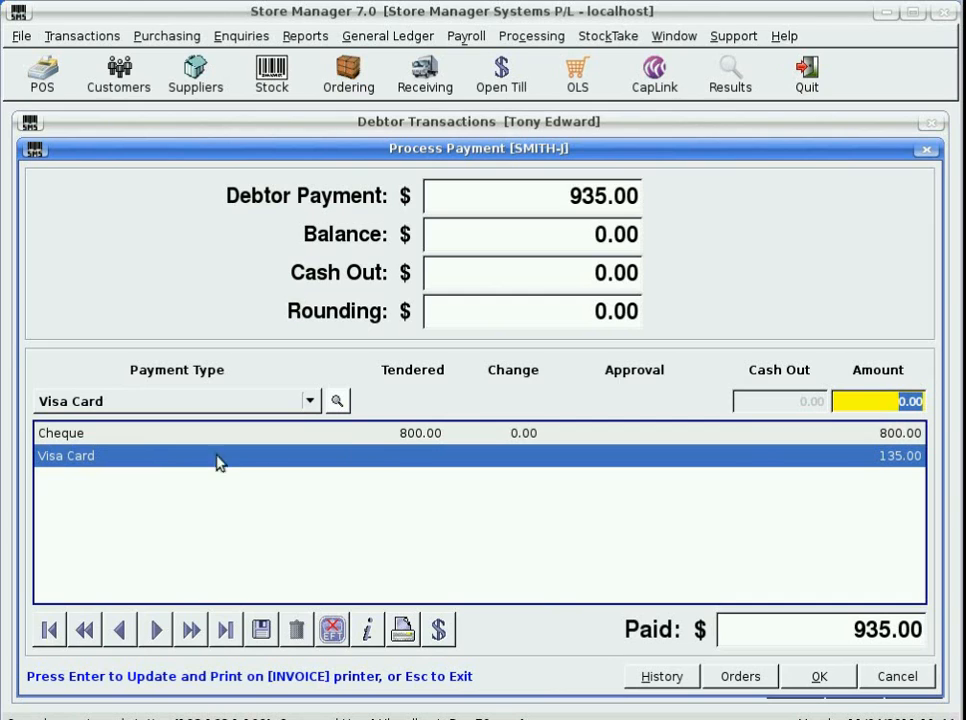
{"action": "left_click", "coordinate": [431, 434]}
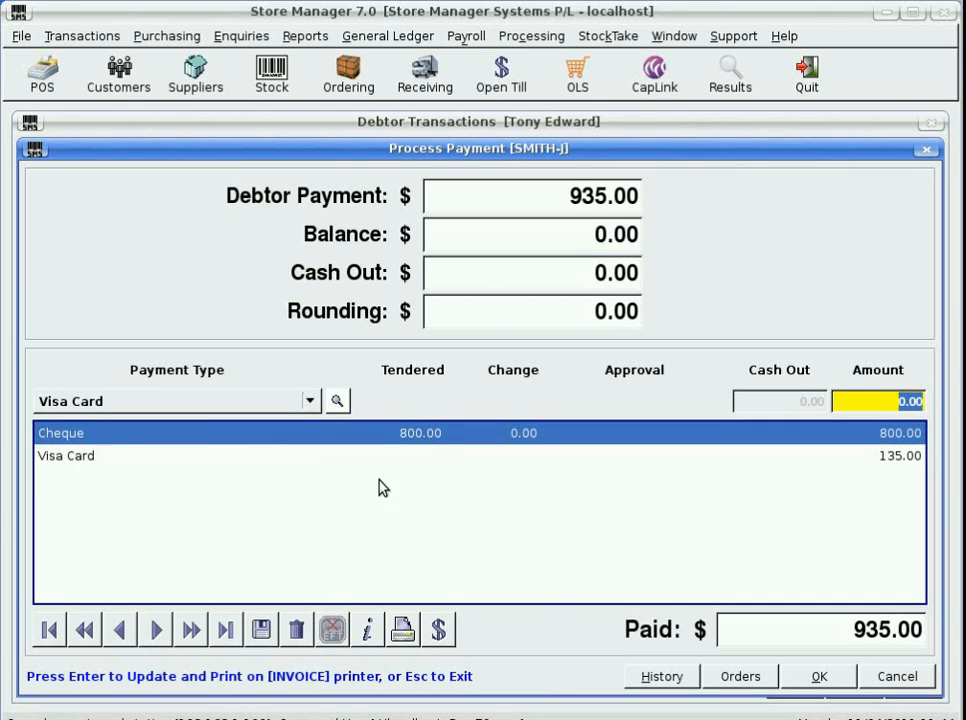
{"action": "left_click", "coordinate": [300, 461]}
{"action": "left_click", "coordinate": [320, 436]}
{"action": "left_click", "coordinate": [308, 462]}
{"action": "left_click", "coordinate": [313, 432]}
{"action": "left_click", "coordinate": [291, 458]}
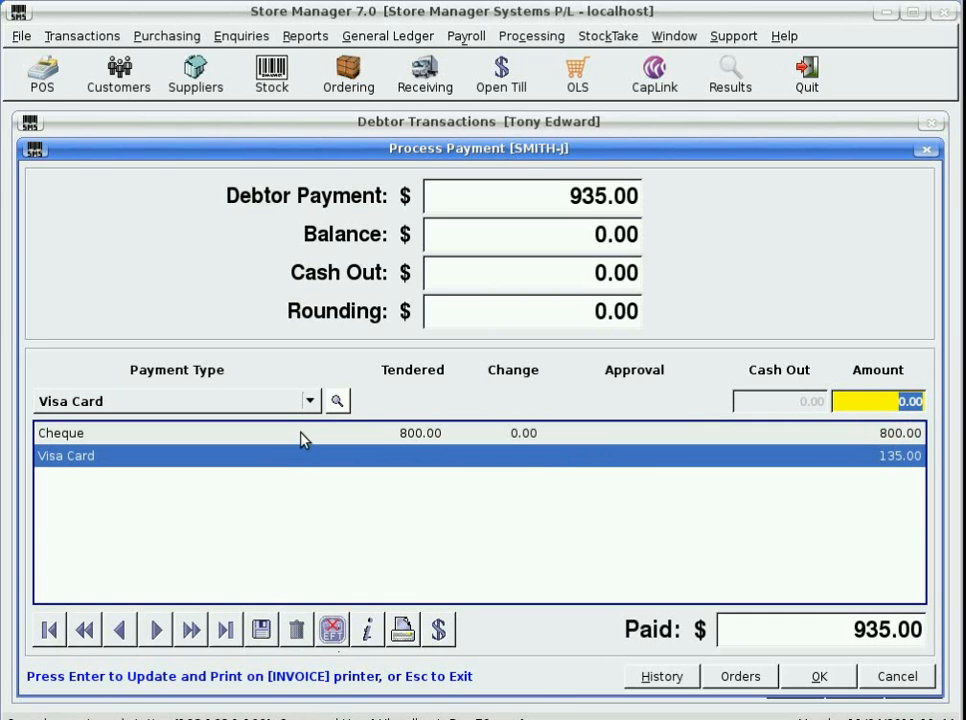
{"action": "left_click", "coordinate": [303, 436]}
{"action": "left_click", "coordinate": [295, 460]}
{"action": "left_click", "coordinate": [308, 433]}
{"action": "left_click", "coordinate": [293, 461]}
{"action": "left_click", "coordinate": [312, 436]}
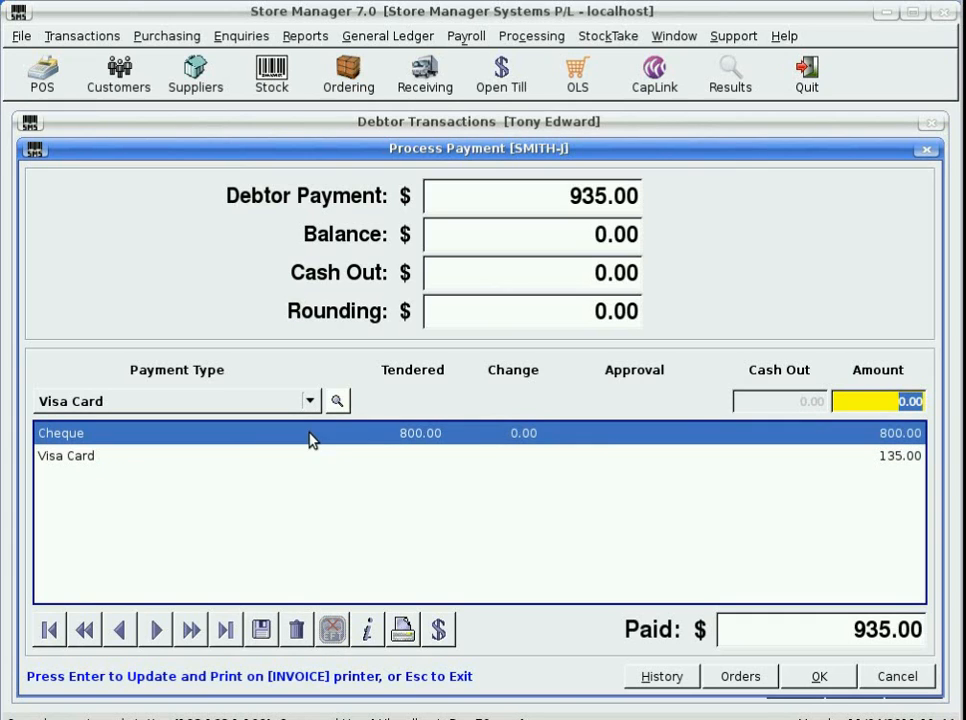
{"action": "left_click", "coordinate": [298, 631]}
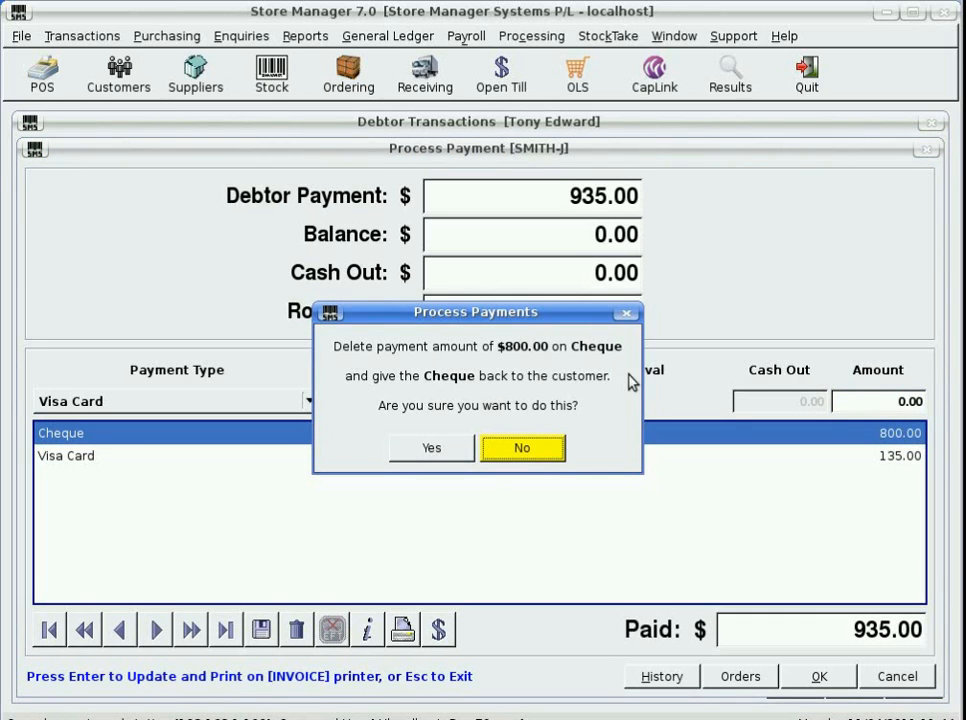
{"action": "left_click", "coordinate": [522, 448]}
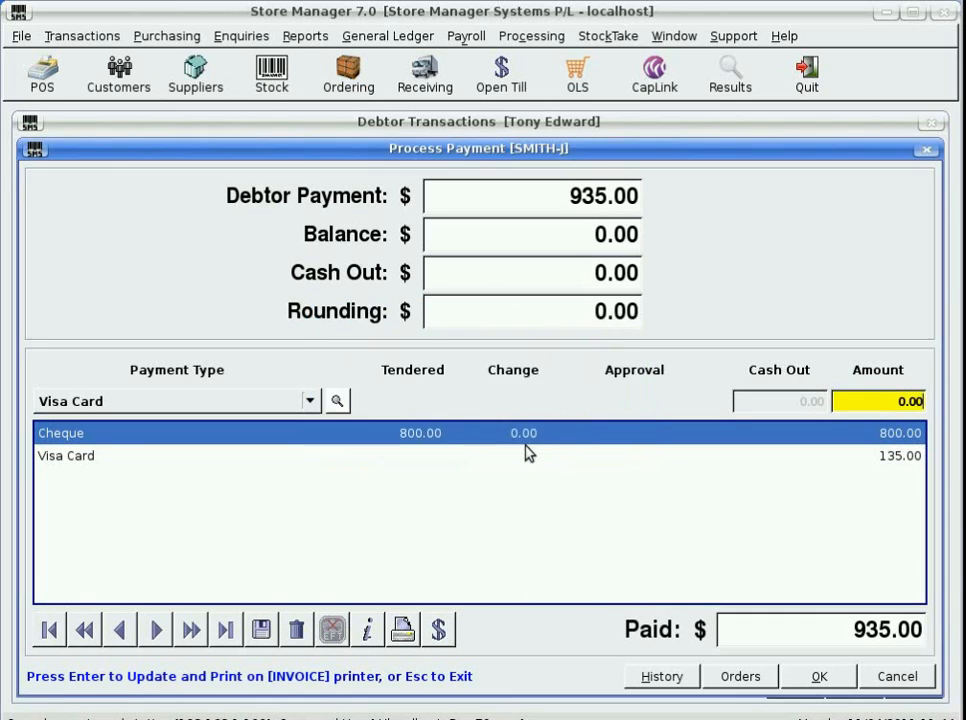
{"action": "left_click", "coordinate": [82, 459]}
{"action": "left_click", "coordinate": [331, 628]}
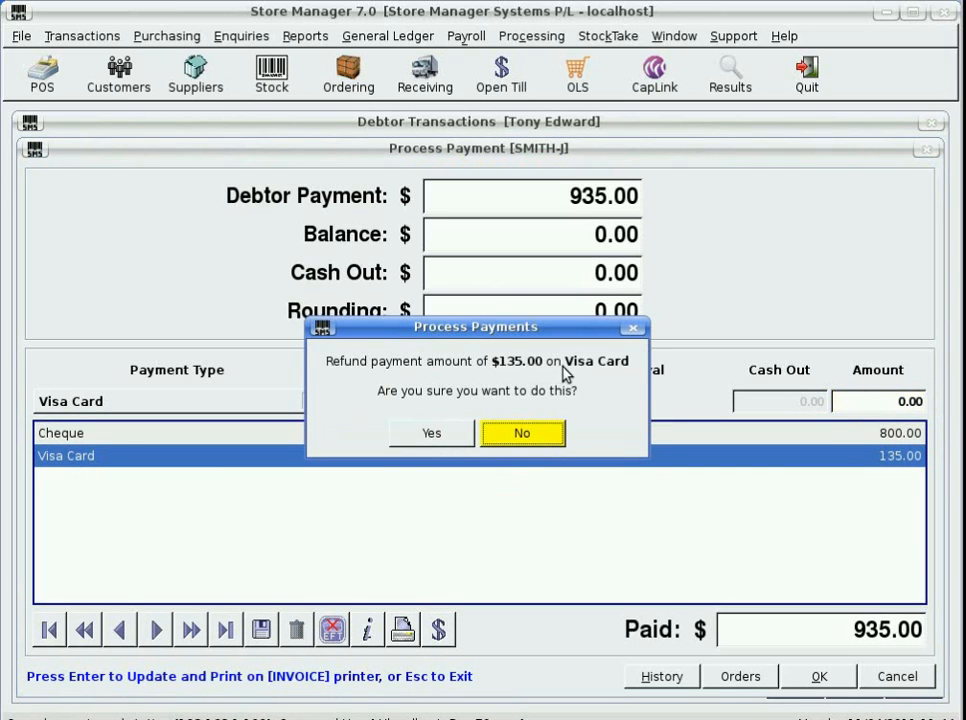
{"action": "left_click", "coordinate": [516, 436]}
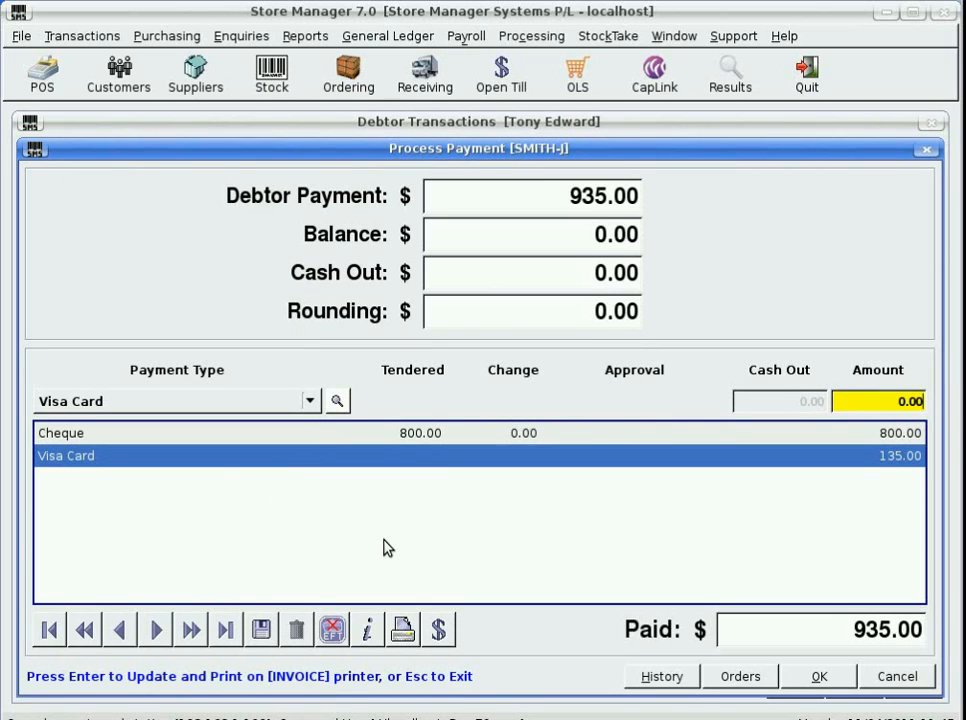
Step: Update the 935.00 payment, confirm the Print Payment Transaction dialog and acknowledge completion
{"action": "key", "text": "Return"}
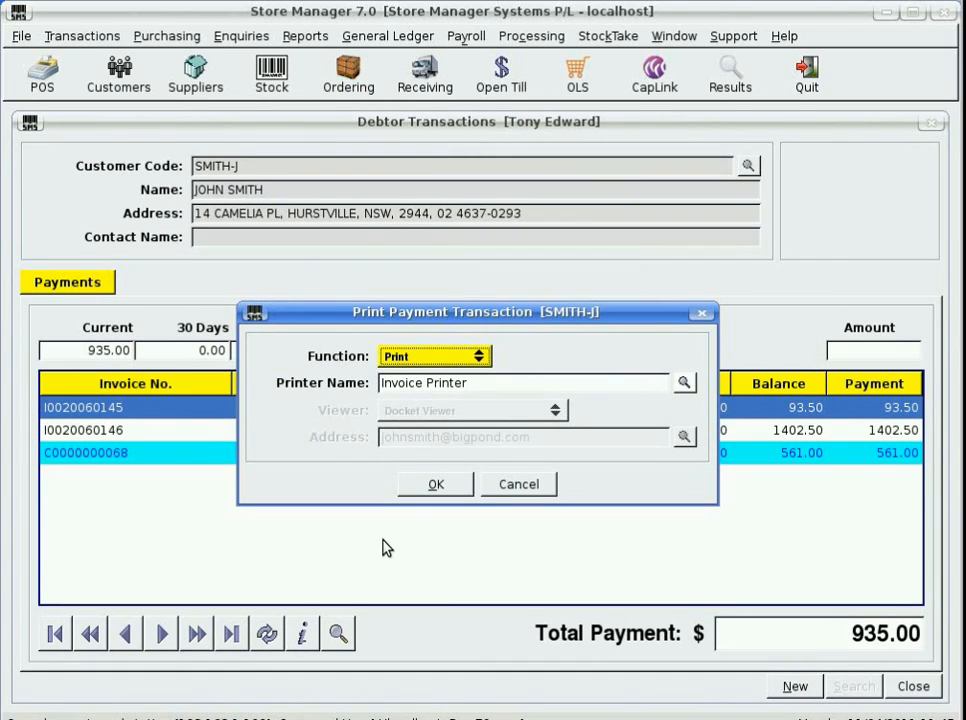
{"action": "key", "text": "Return"}
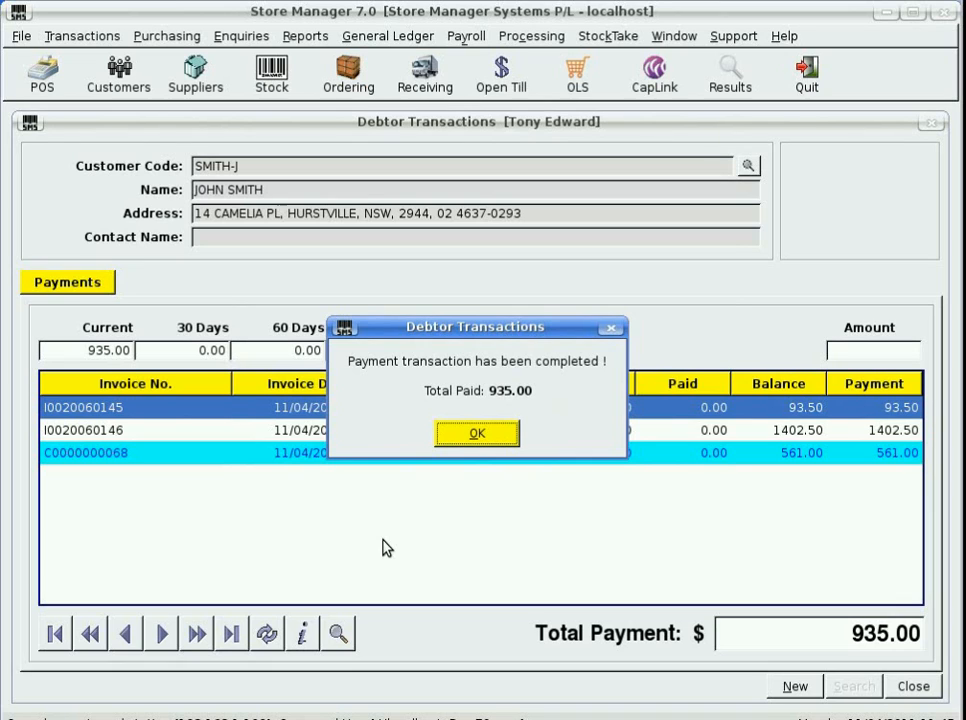
{"action": "key", "text": "Return"}
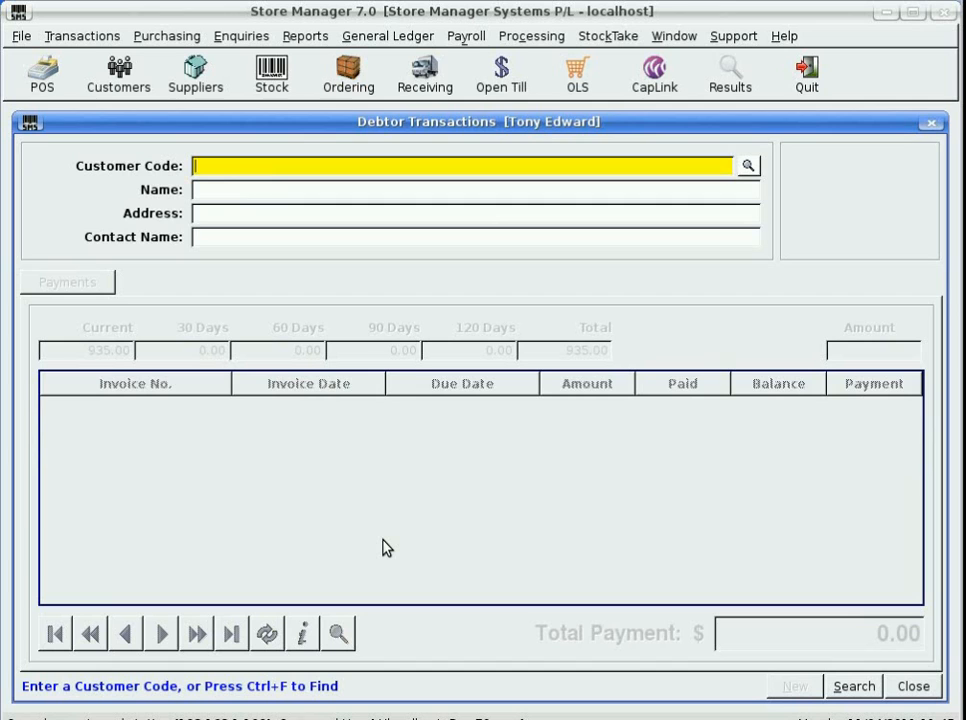
Step: Reload the customer's account to verify 0.00 owing, then close Debtor Transactions
{"action": "type", "text": "SMITH"}
{"action": "key", "text": "Return"}
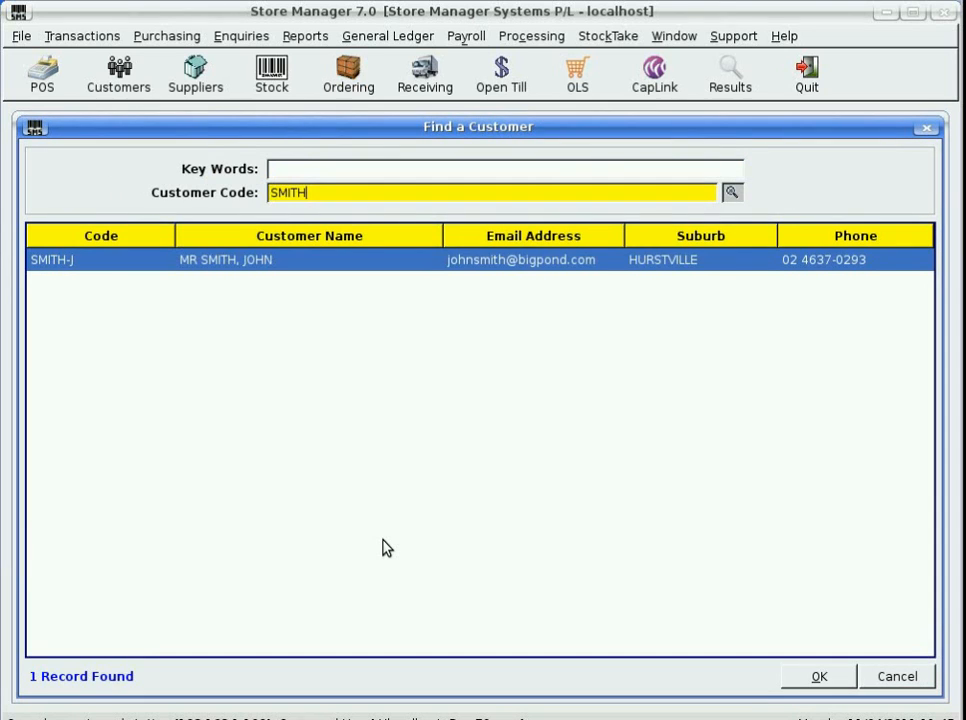
{"action": "key", "text": "Return"}
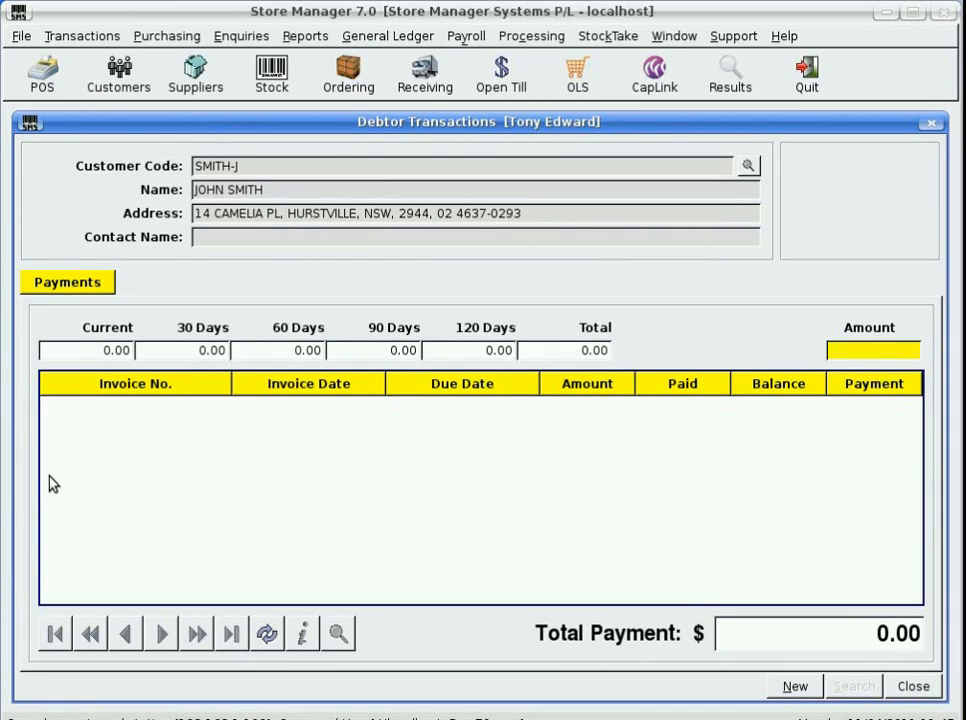
{"action": "left_click", "coordinate": [908, 686]}
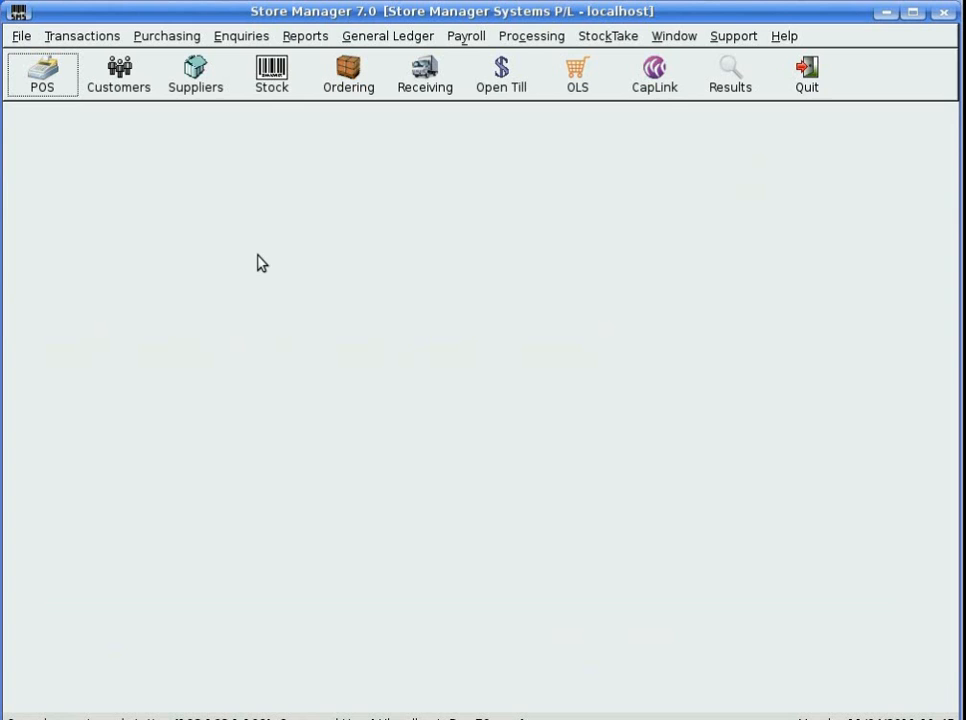
Step: Find the customer in Customer Maintenance and open Account History from the Finance tab
{"action": "left_click", "coordinate": [113, 62]}
{"action": "type", "text": "smi"}
{"action": "key", "text": "Return"}
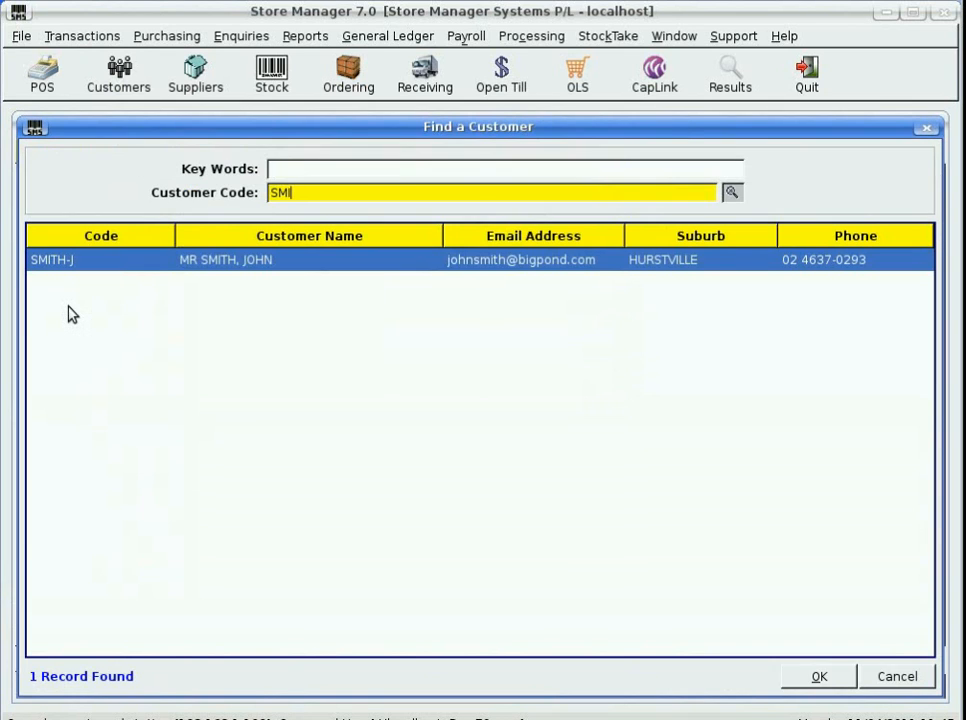
{"action": "key", "text": "Return"}
{"action": "left_click", "coordinate": [354, 156]}
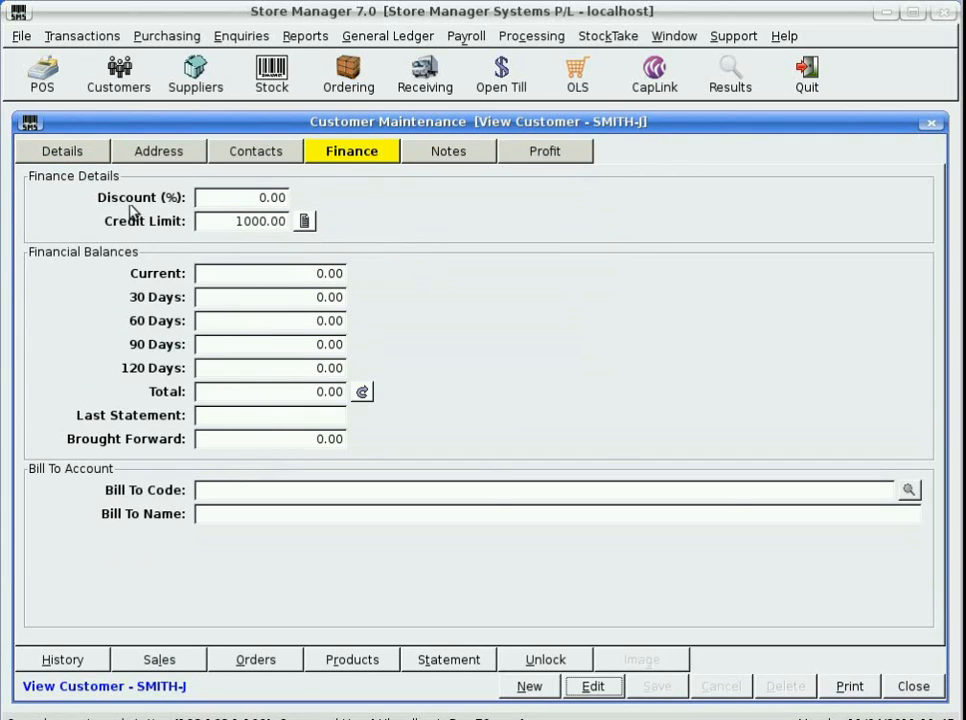
{"action": "left_click", "coordinate": [50, 659]}
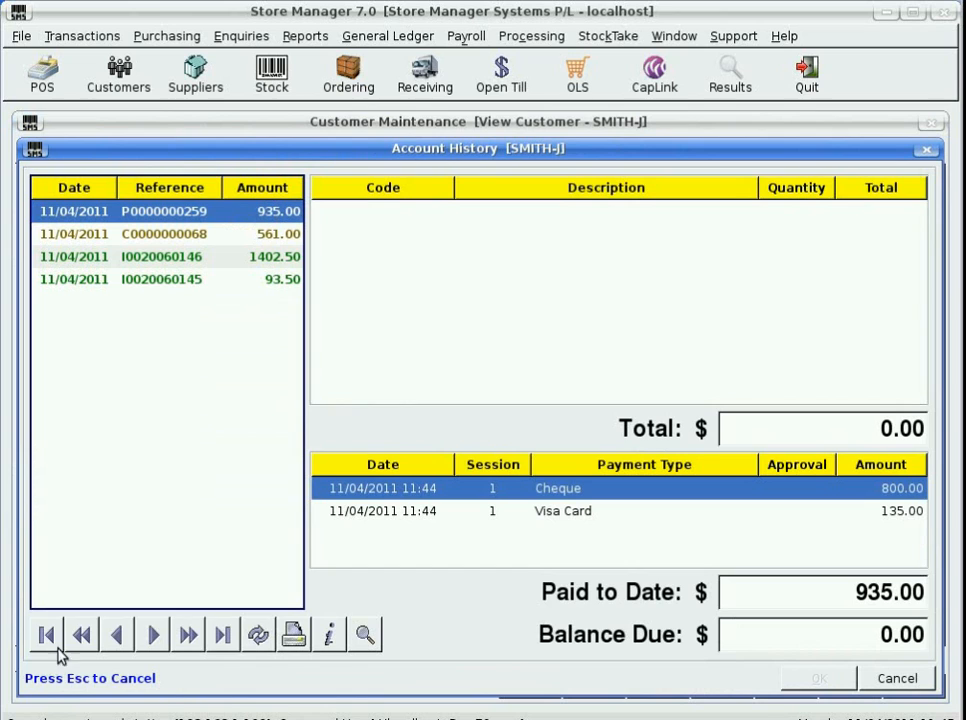
Step: Inspect the 93.50 and 1402.50 invoices, 561.00 credit and 935.00 payment, then close both windows
{"action": "left_click", "coordinate": [124, 281]}
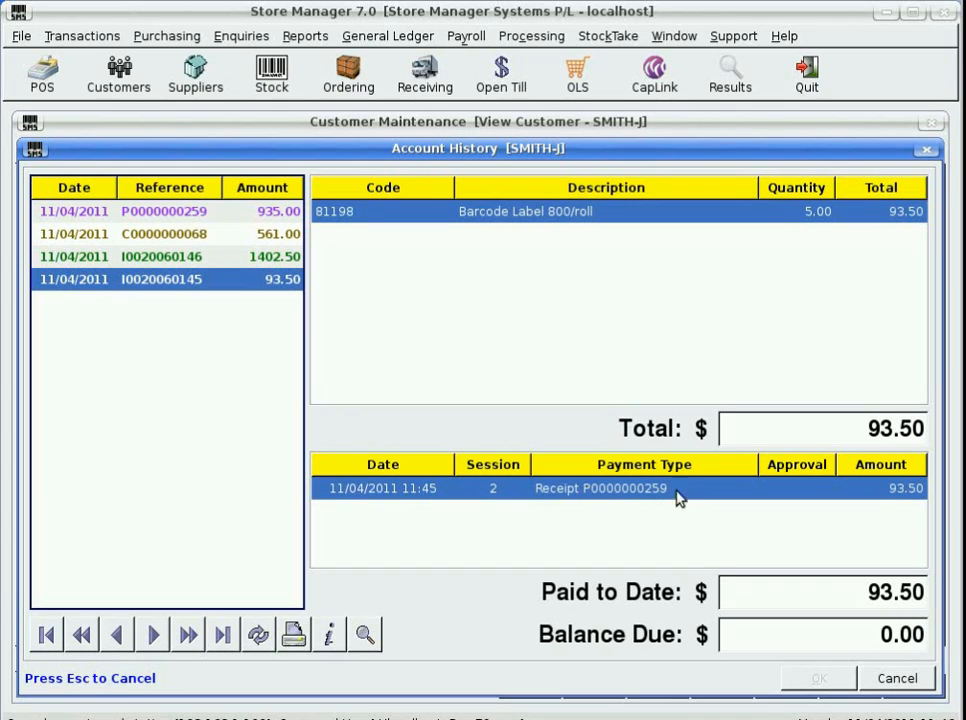
{"action": "left_click", "coordinate": [158, 260]}
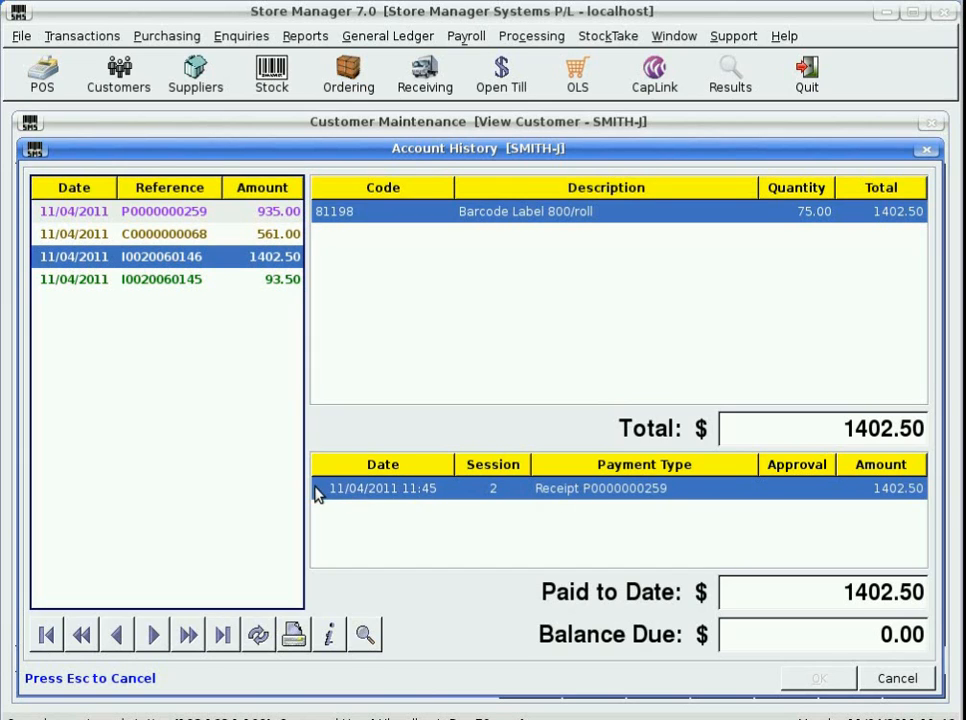
{"action": "left_click", "coordinate": [156, 238]}
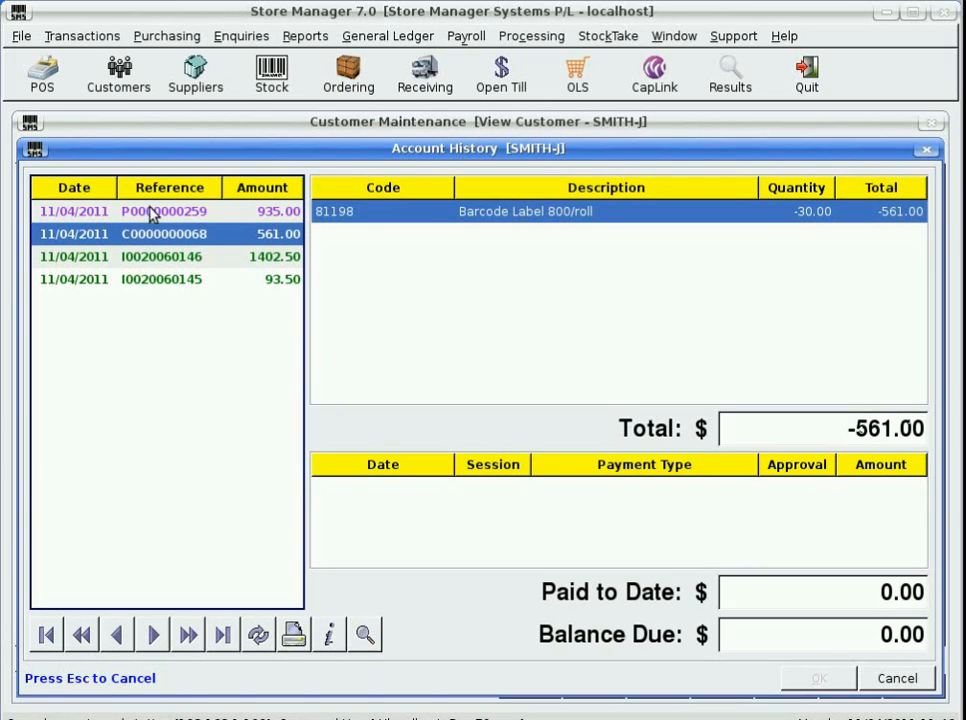
{"action": "left_click", "coordinate": [152, 214]}
{"action": "left_click", "coordinate": [153, 260]}
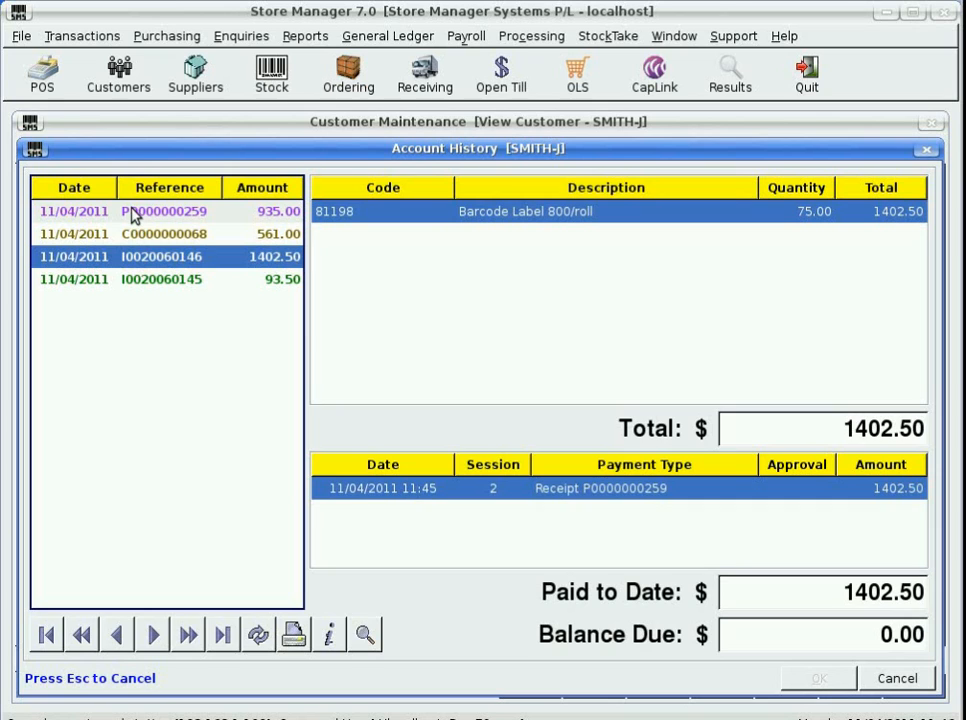
{"action": "left_click", "coordinate": [889, 680]}
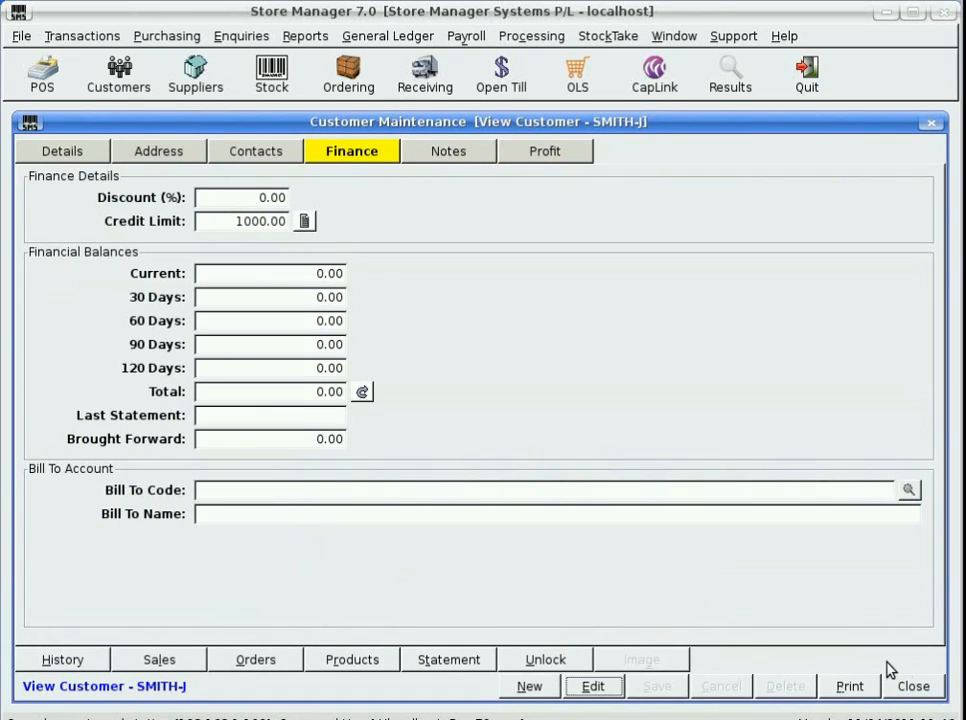
{"action": "left_click", "coordinate": [913, 686]}
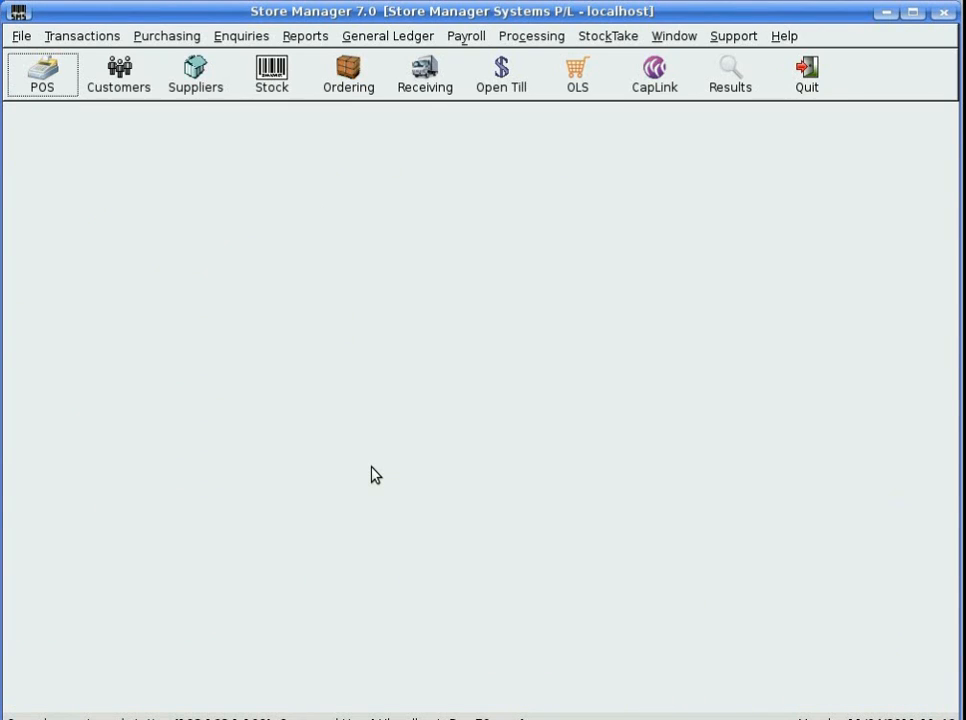